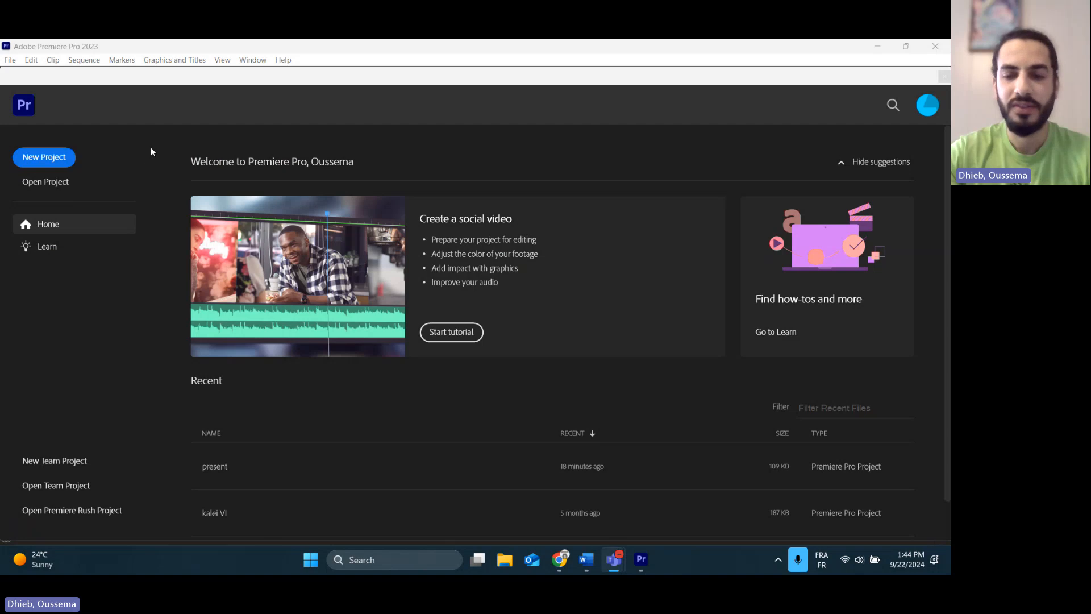
- Start a new project and name it Premiere Tutorial
left_click(42, 160)
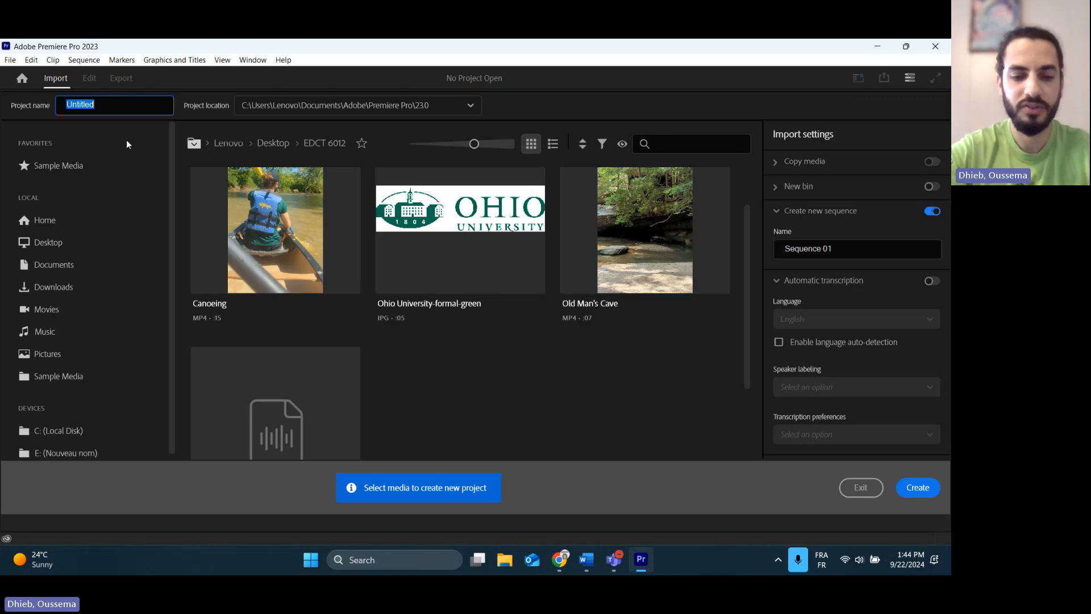
type("Pre")
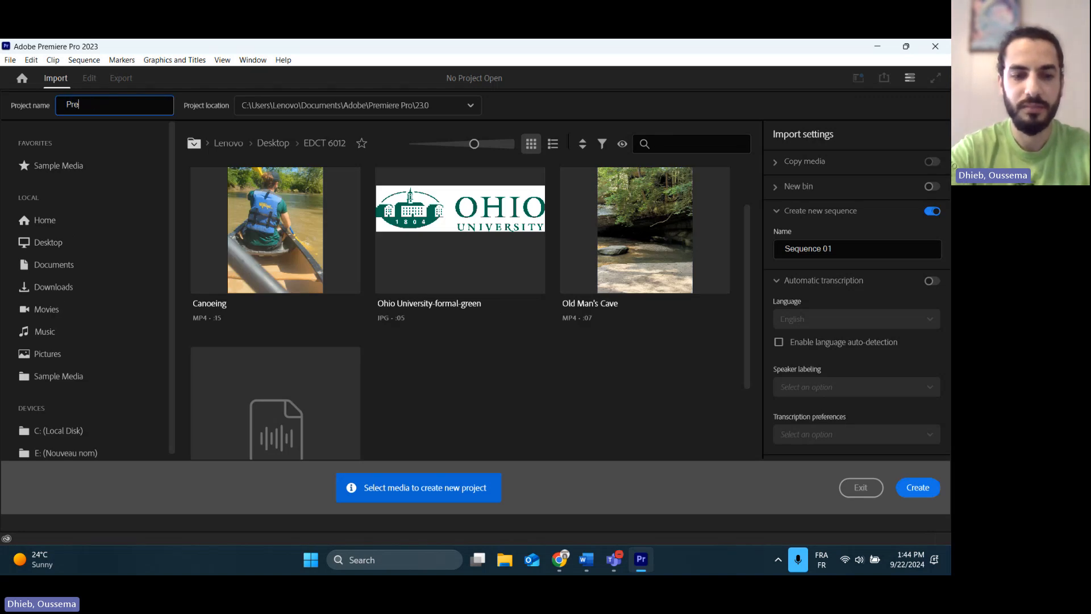
type("miere Tu")
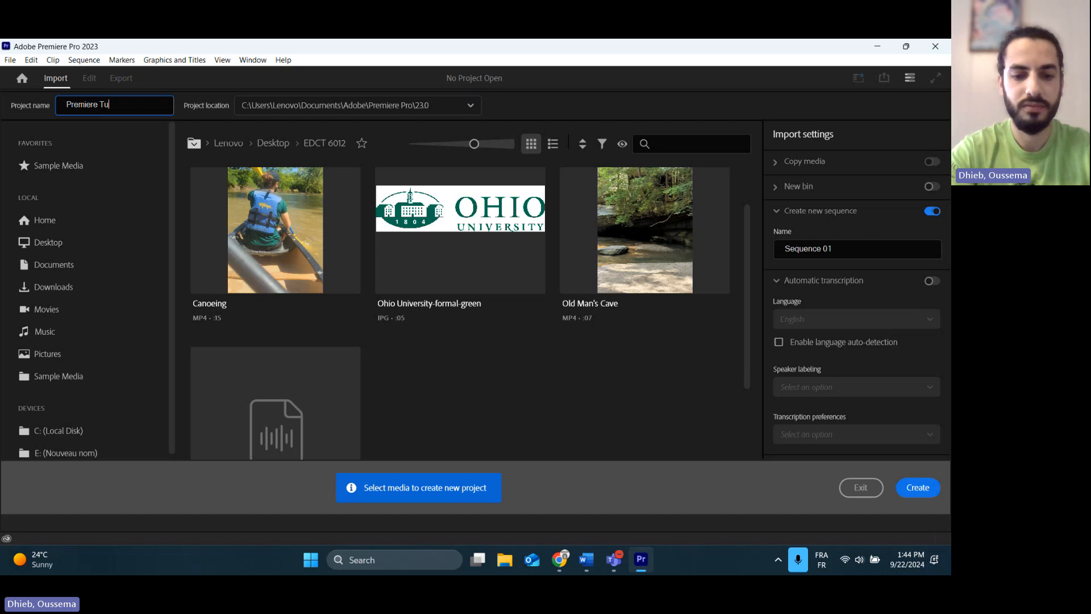
type("torial")
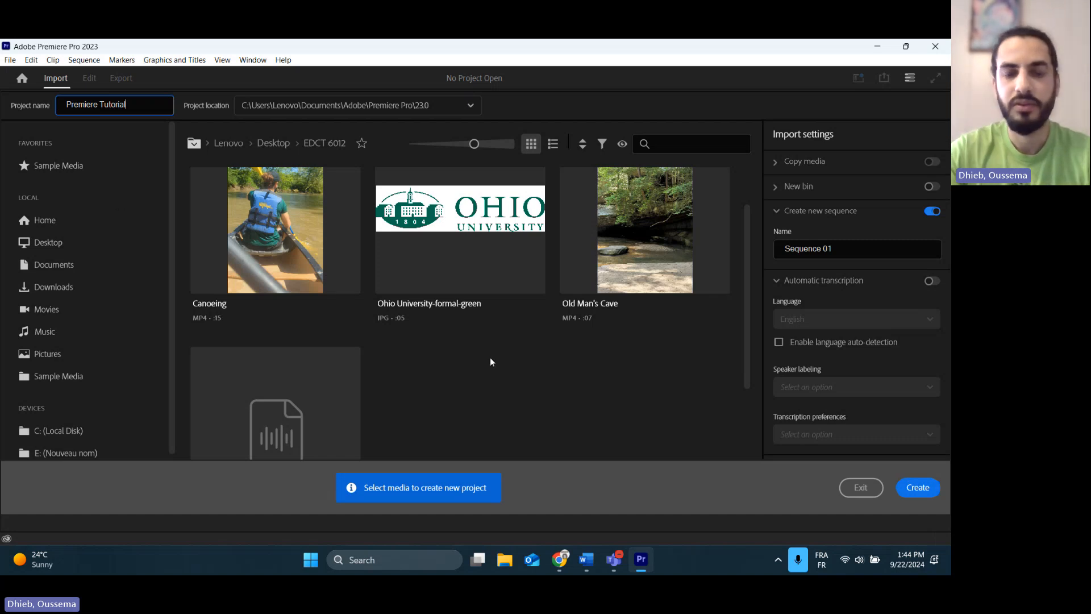
- Select the Canoeing video and the Ohio University-formal-green image as media and create the project with Sequence 01
scroll(516, 312, "down", 2)
scroll(525, 347, "up", 3)
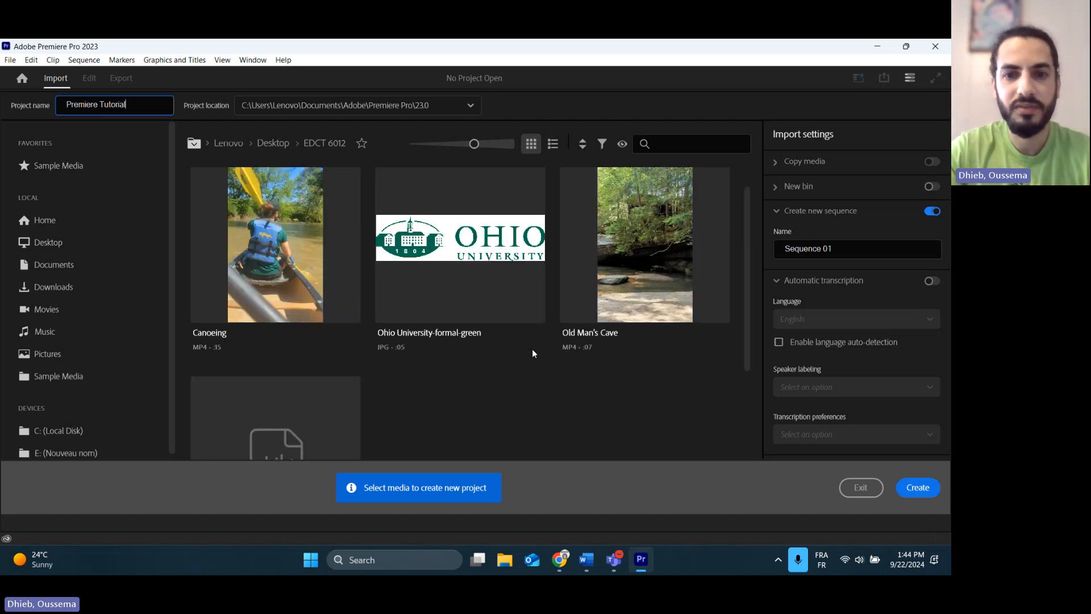
scroll(508, 411, "up", 1)
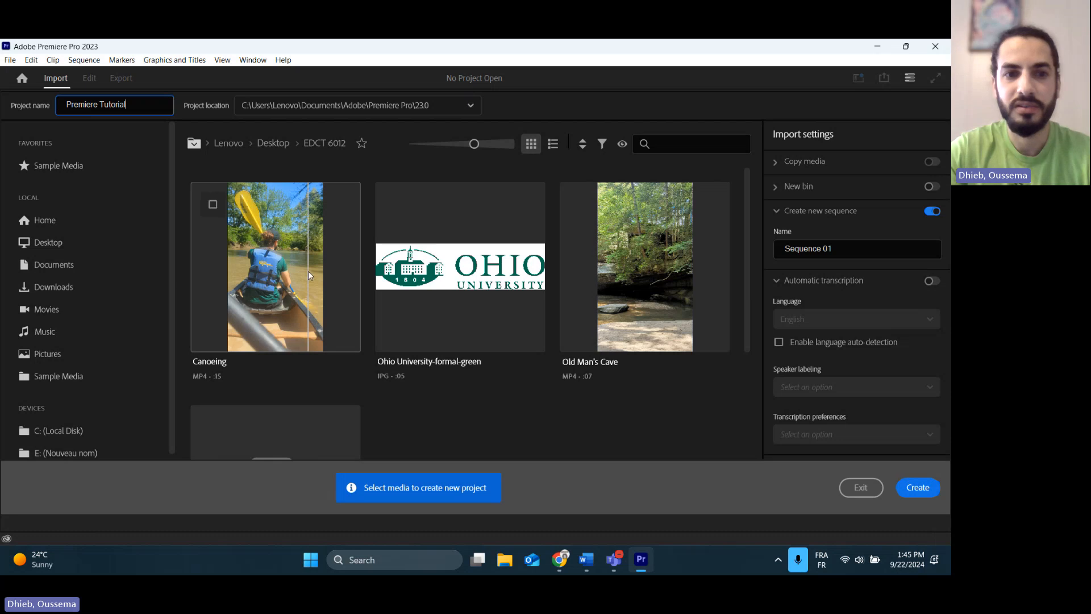
left_click(216, 202)
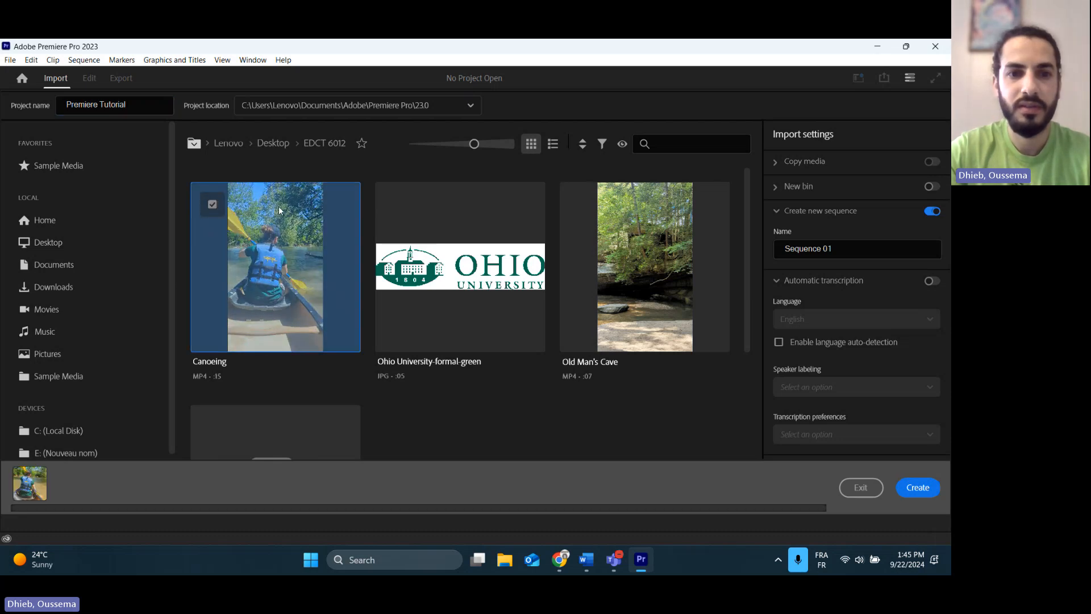
left_click(389, 204)
scroll(561, 265, "down", 1)
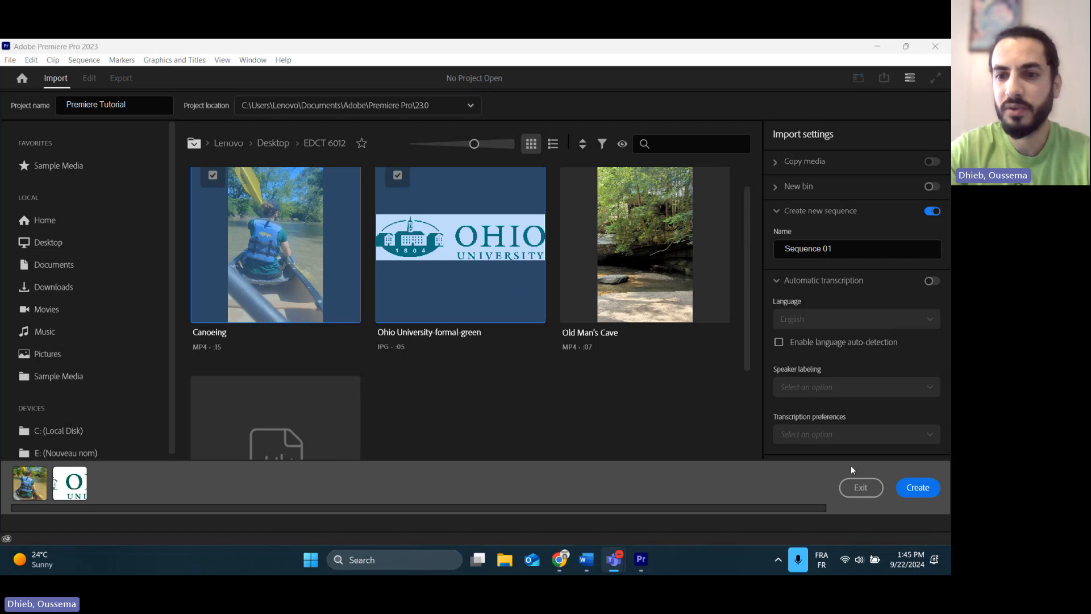
left_click(920, 490)
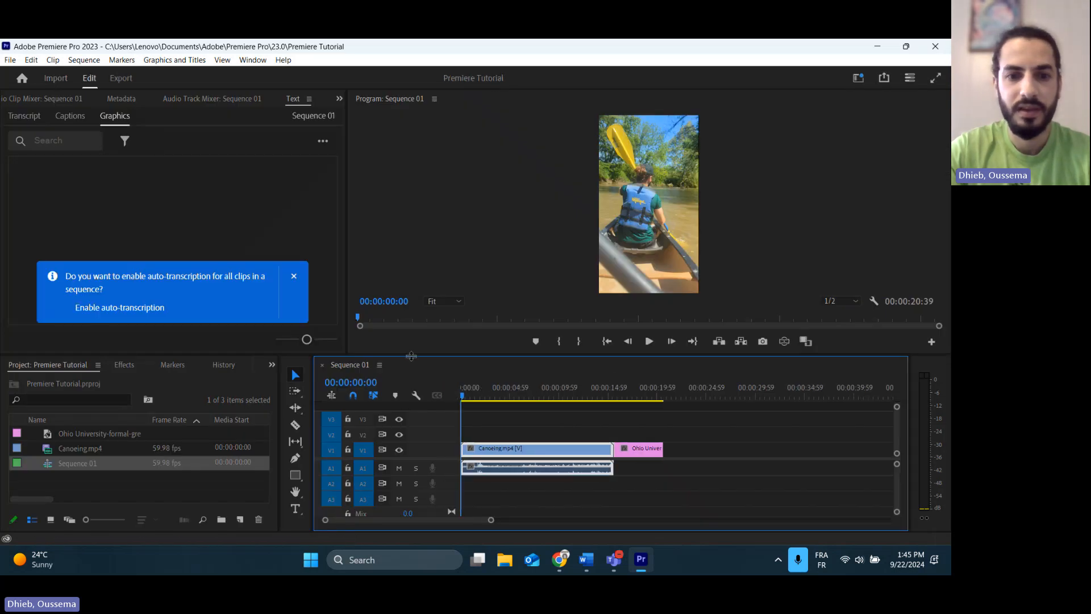
- Enlarge the program preview, dismiss the auto-transcription offer and show the Audio Track Mixer for Sequence 01
left_click_drag(411, 356, 397, 379)
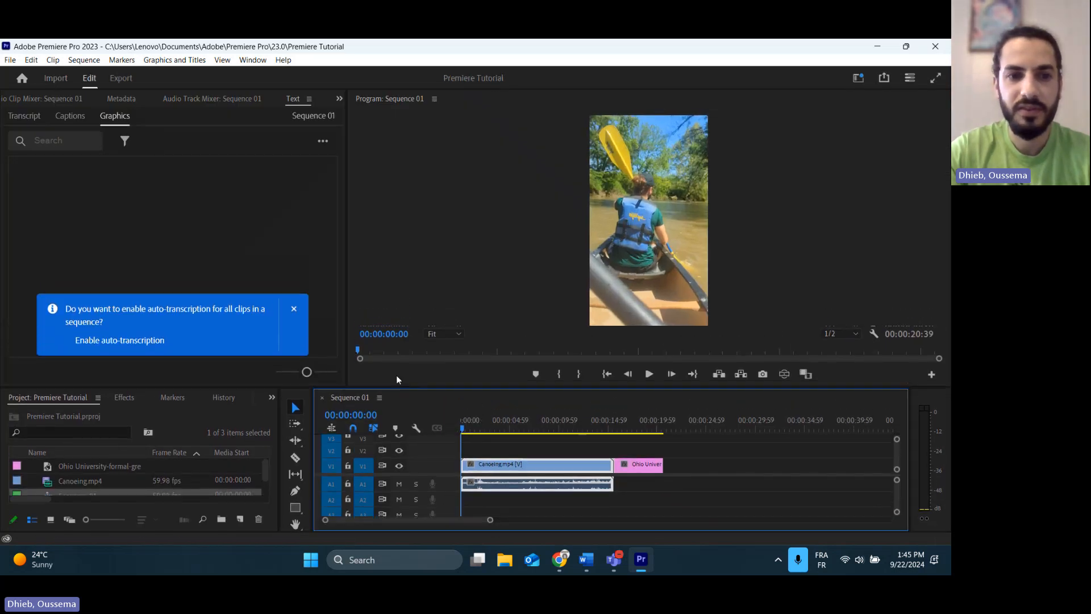
left_click(295, 310)
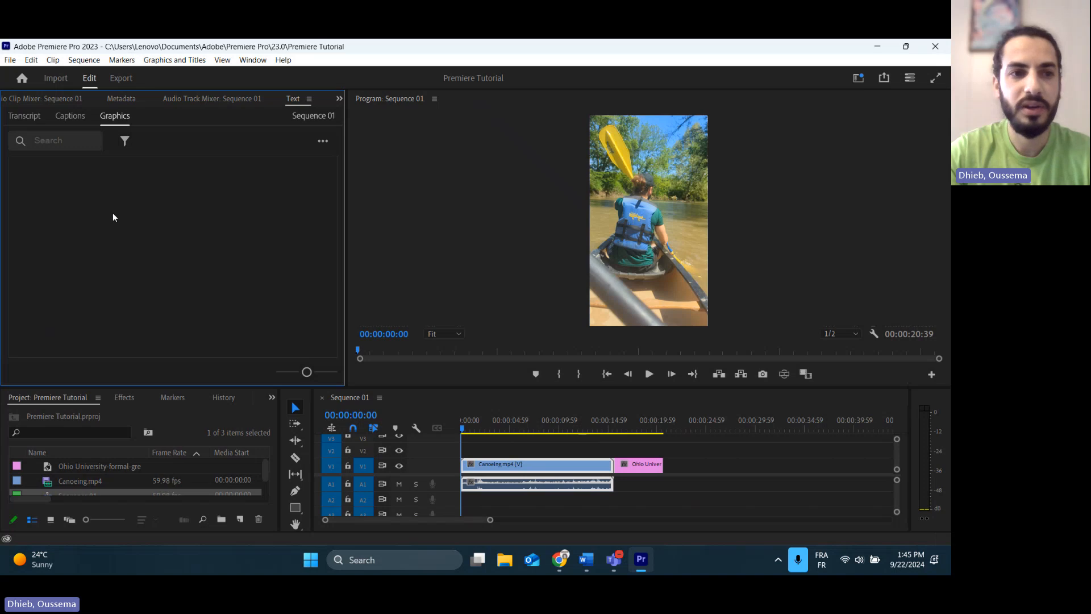
left_click(59, 98)
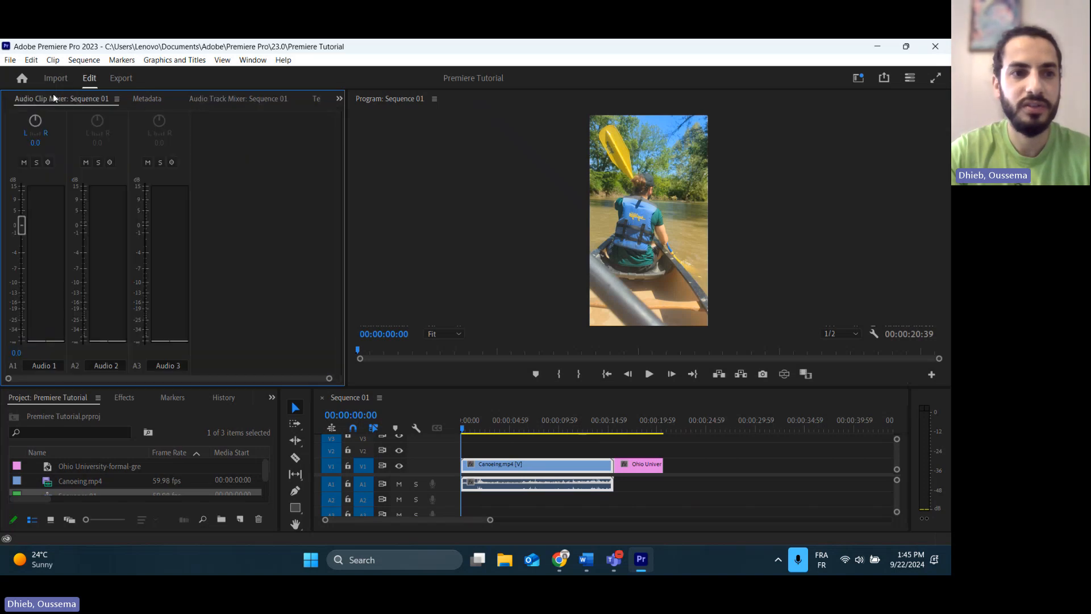
left_click(266, 102)
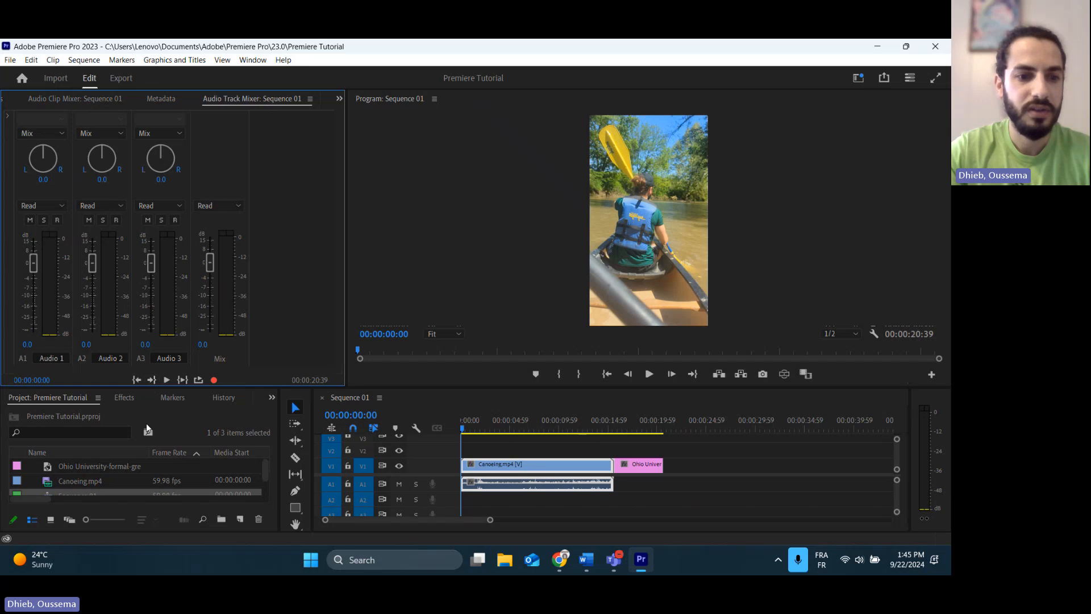
- Import the Old Man's Cave video from the EDCT 6012 folder into the project
scroll(136, 480, "down", 1)
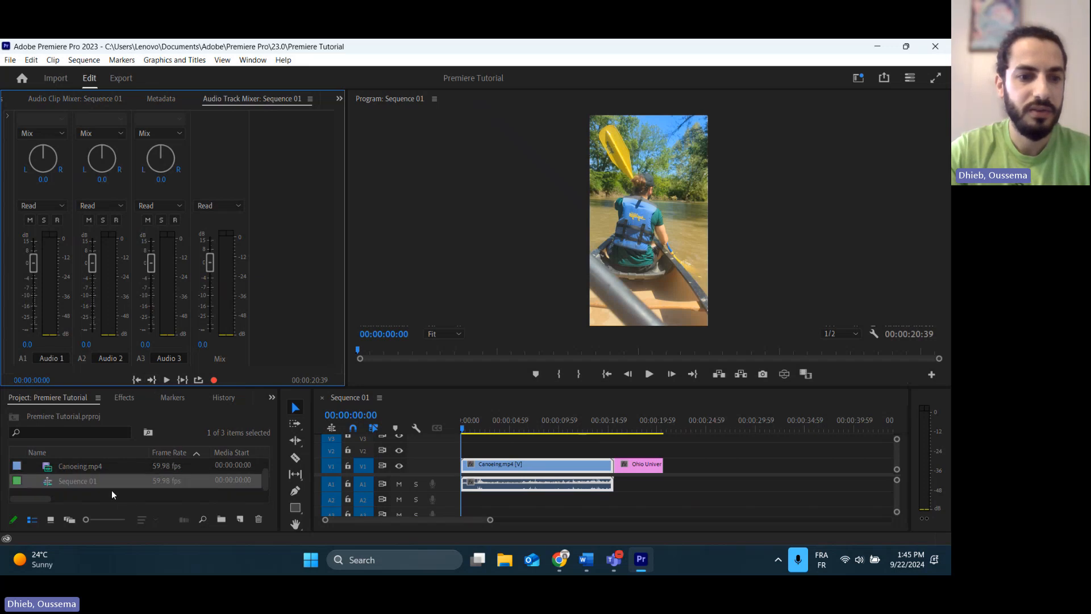
double_click(111, 490)
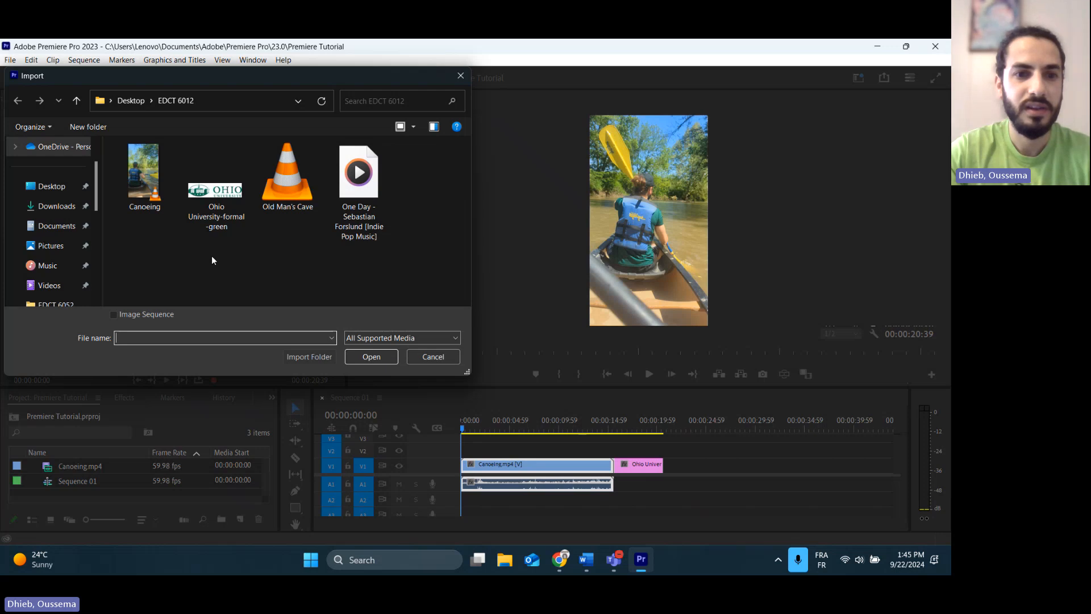
left_click(288, 193)
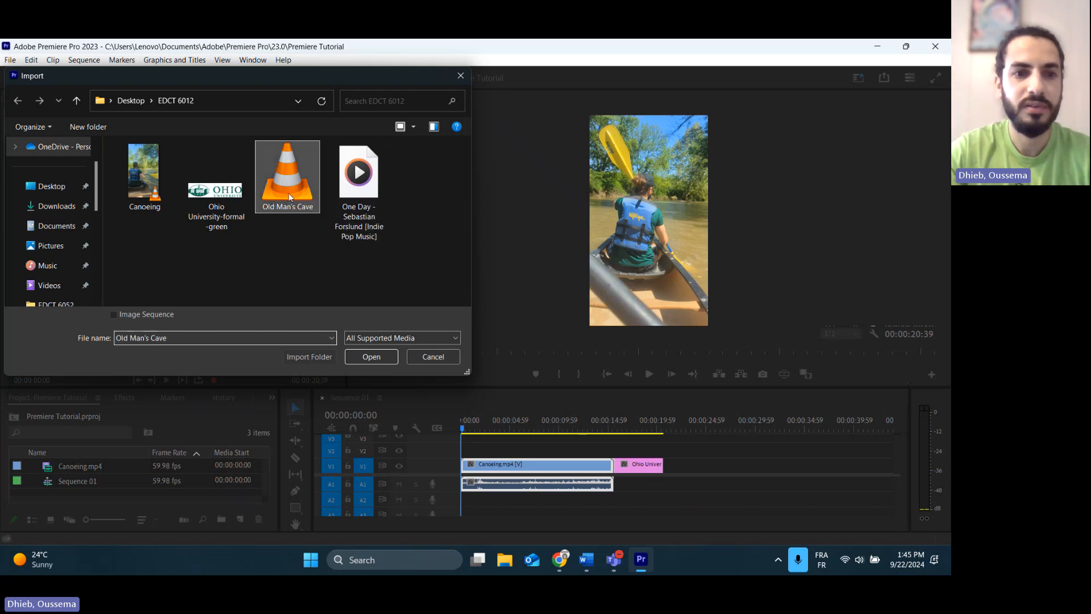
left_click(371, 361)
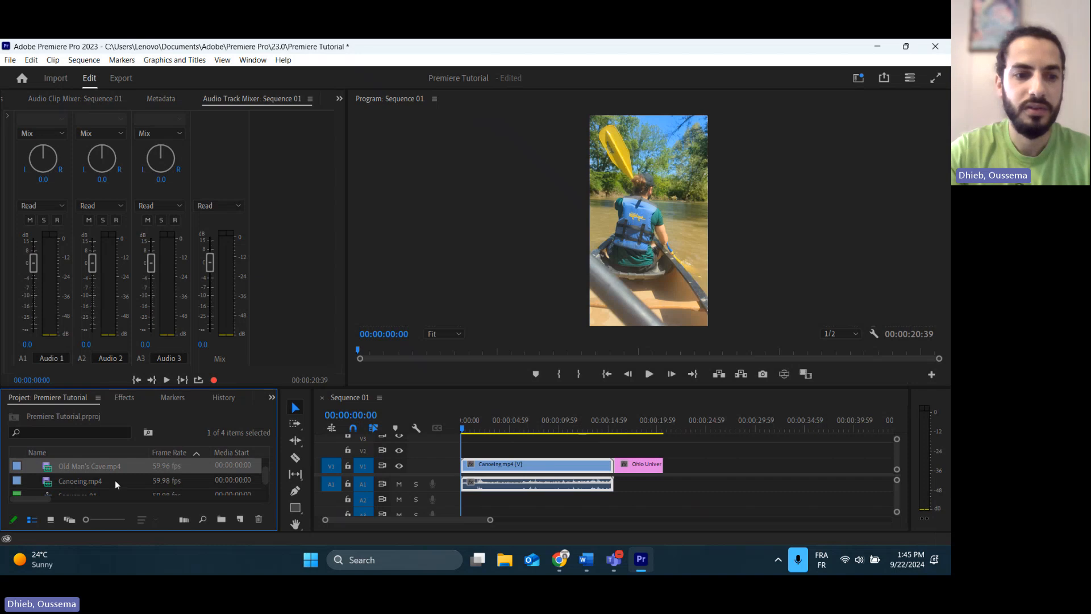
- Import the One Day indie pop music file from the EDCT 6012 folder into the project
scroll(115, 480, "down", 1)
right_click(121, 491)
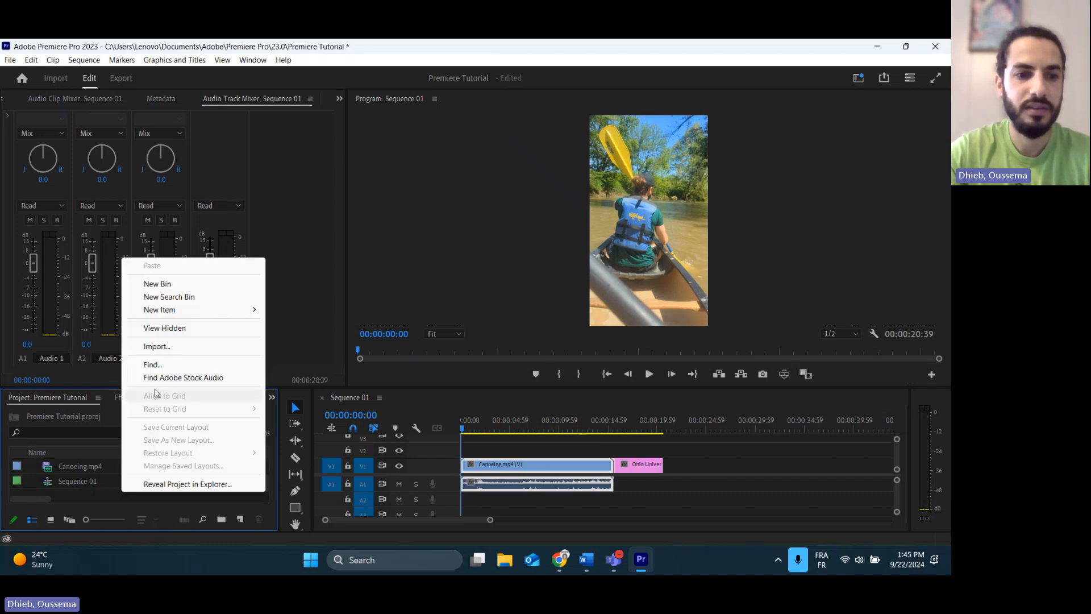
left_click(157, 346)
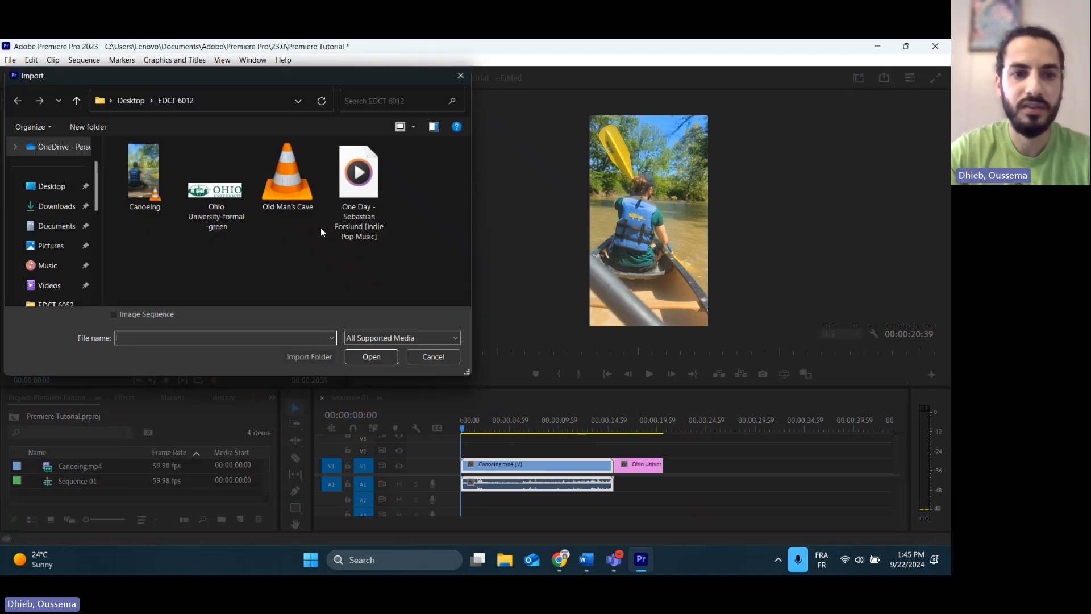
left_click(357, 193)
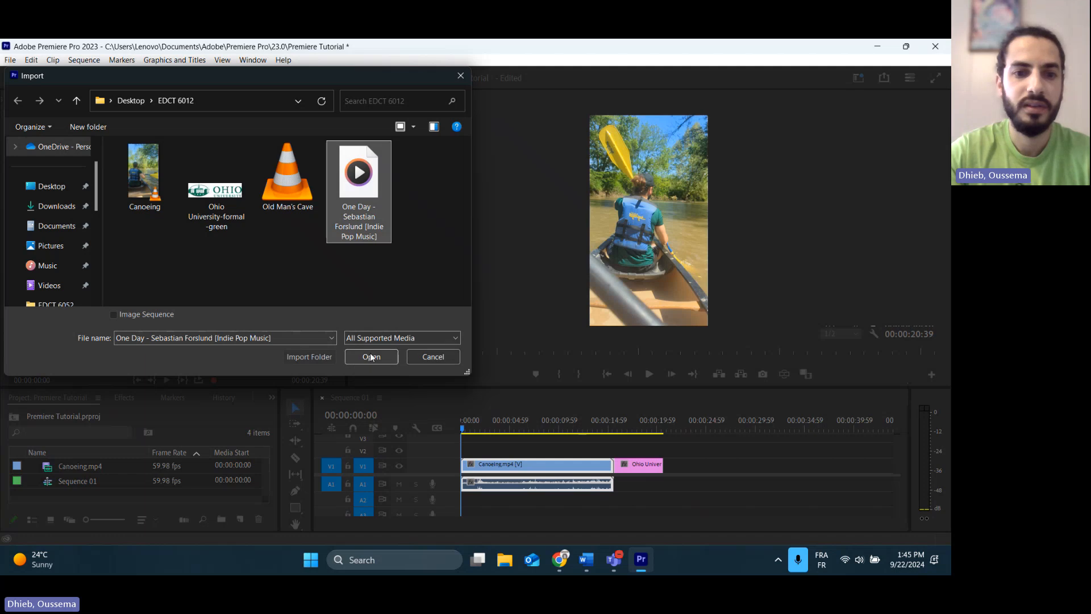
left_click(371, 357)
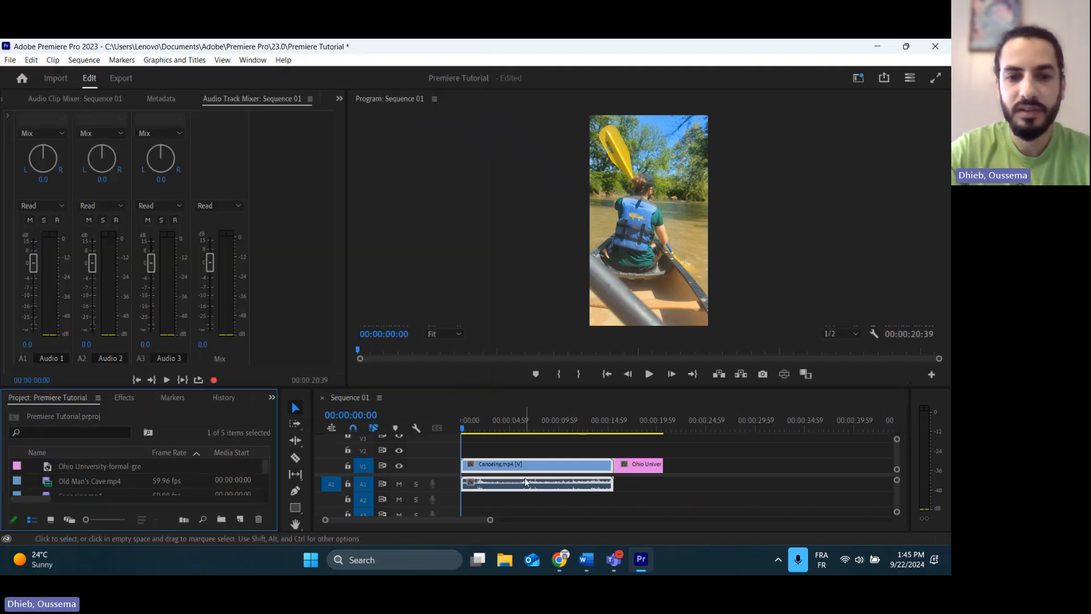
- Move the Ohio University image clip about 3 seconds later on track V1, leaving a gap after the Canoeing clip
left_click(524, 439)
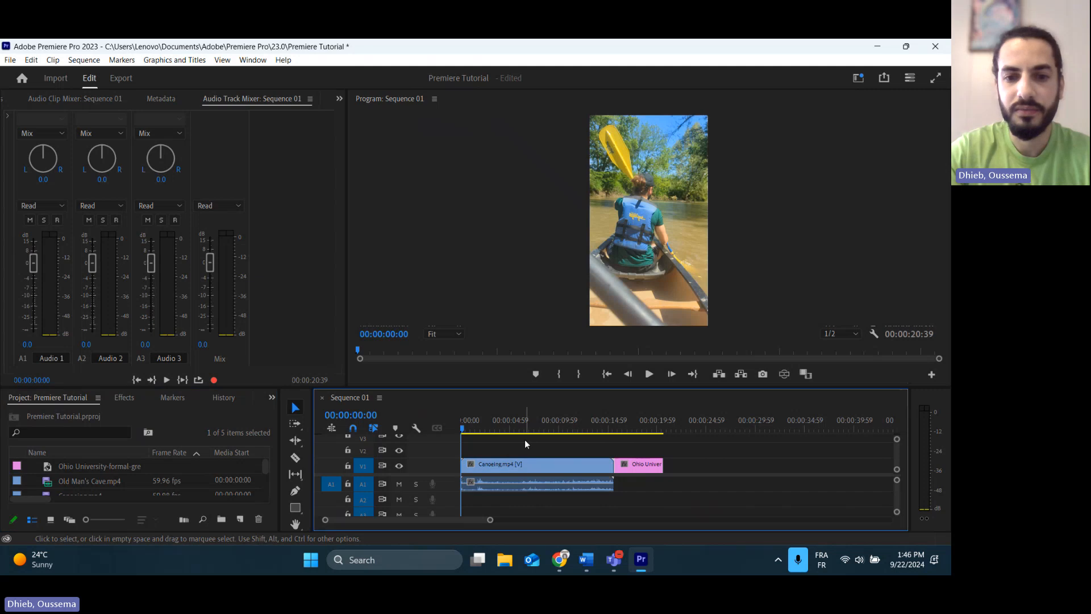
left_click(628, 420)
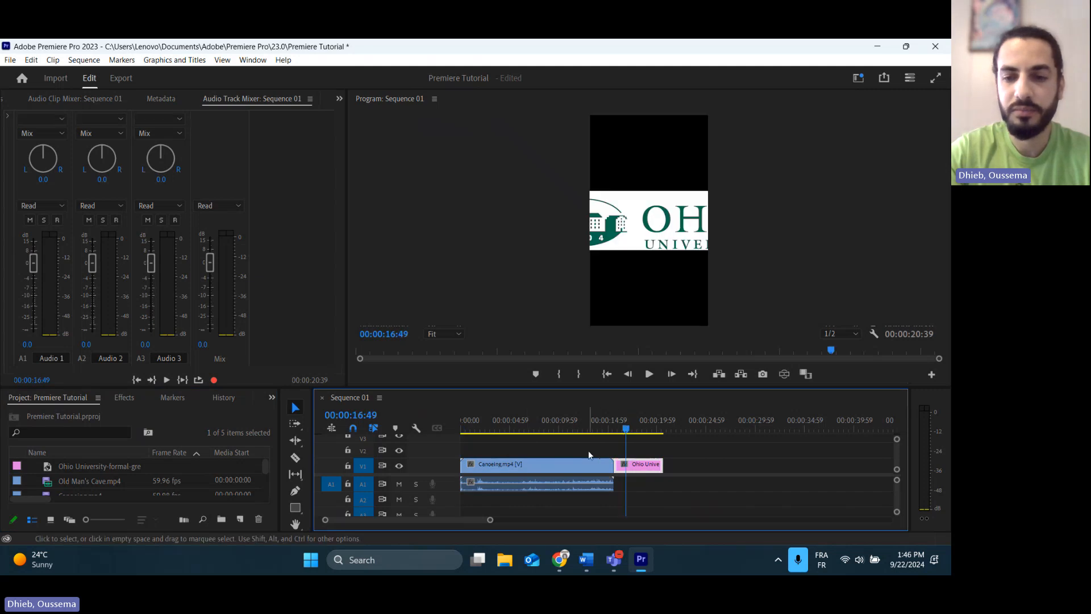
left_click_drag(630, 465, 659, 466)
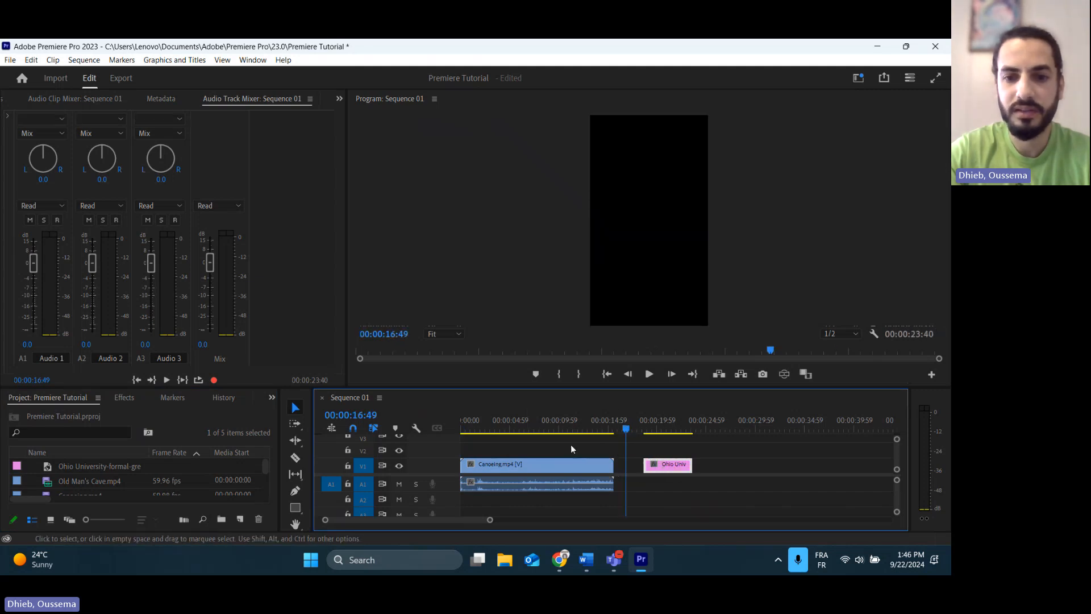
- Scrub through the sequence and trim the start of the Canoeing clip to 00:00:00:53
left_click_drag(461, 428, 669, 430)
left_click(491, 429)
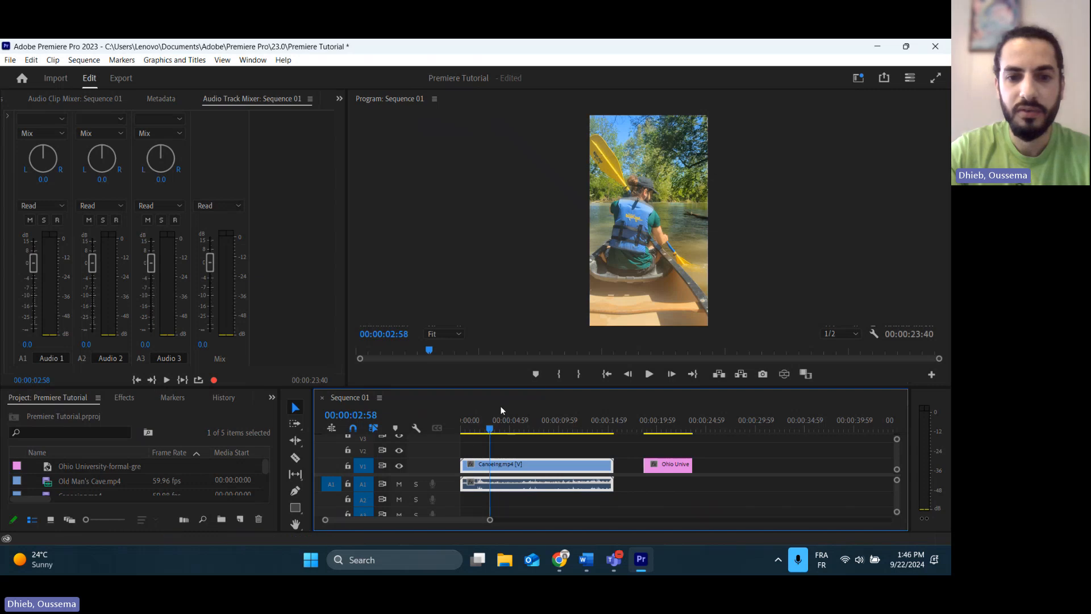
left_click(469, 428)
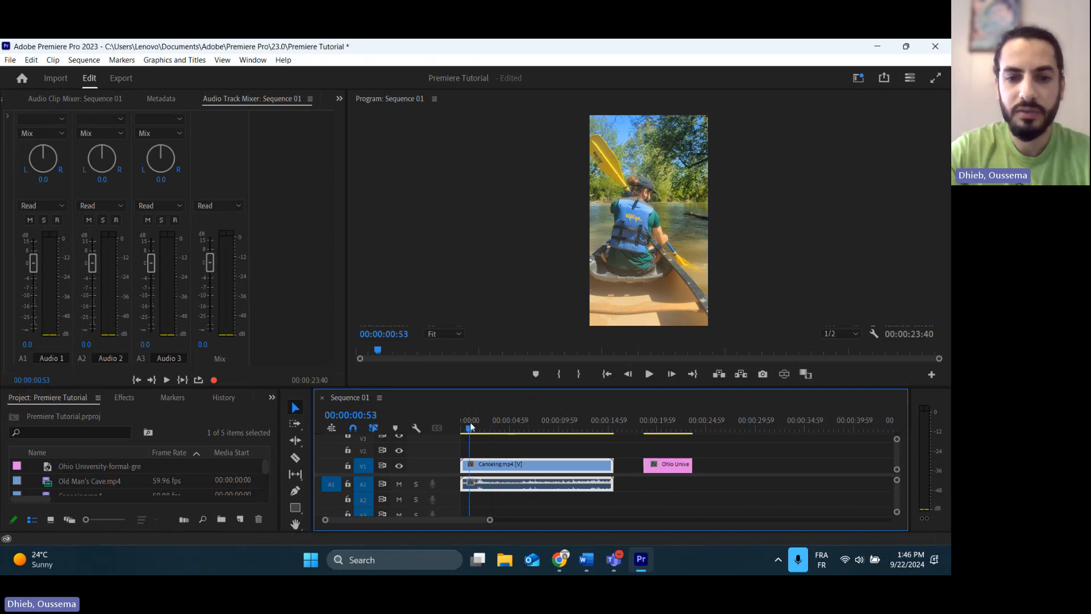
left_click_drag(471, 430, 470, 438)
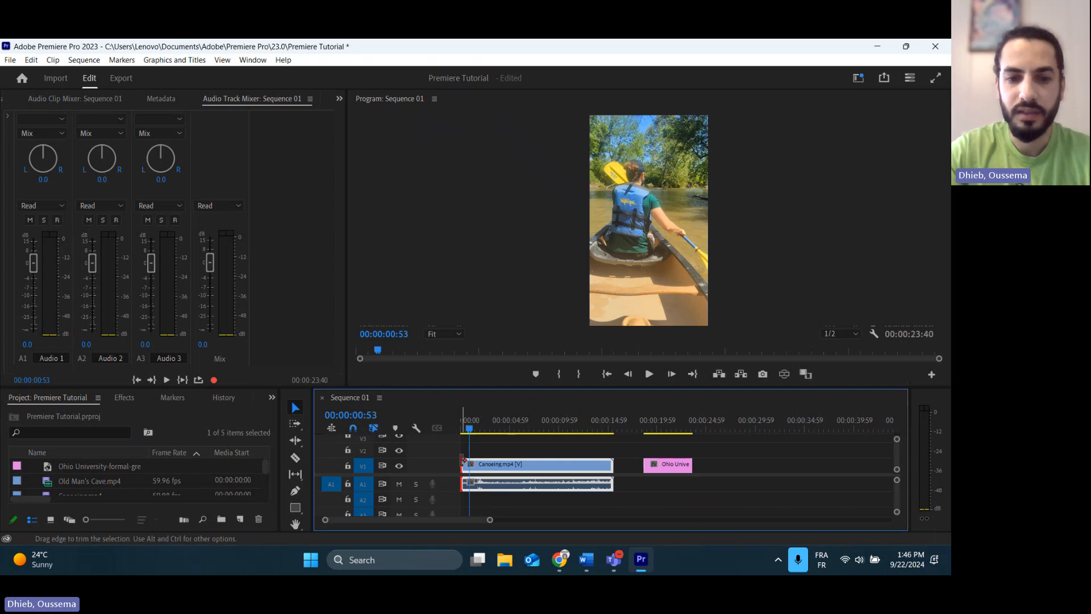
left_click_drag(463, 459, 472, 466)
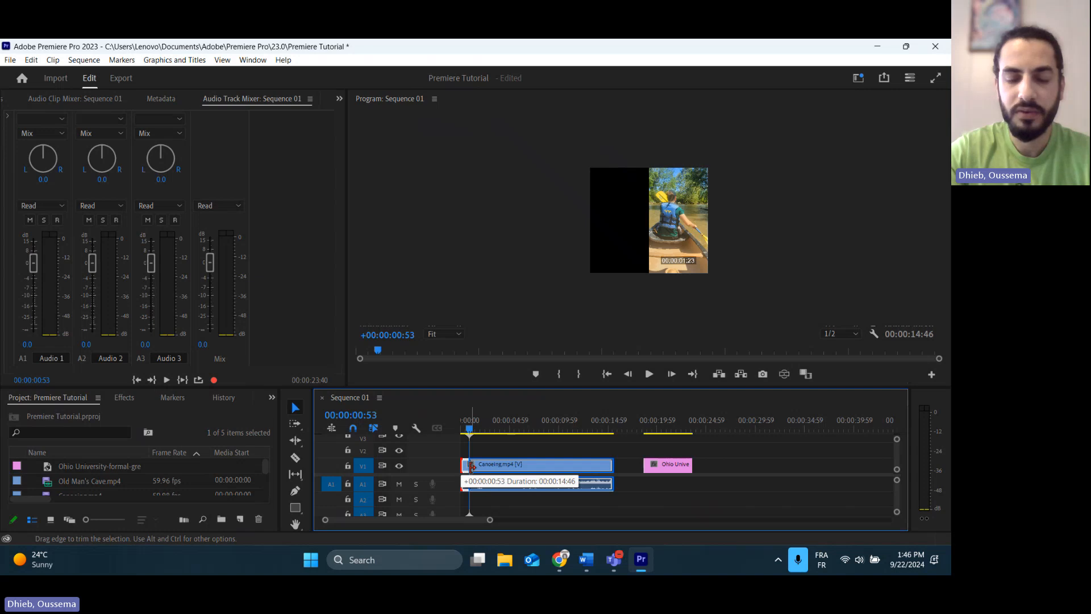
left_click_drag(471, 466, 473, 467)
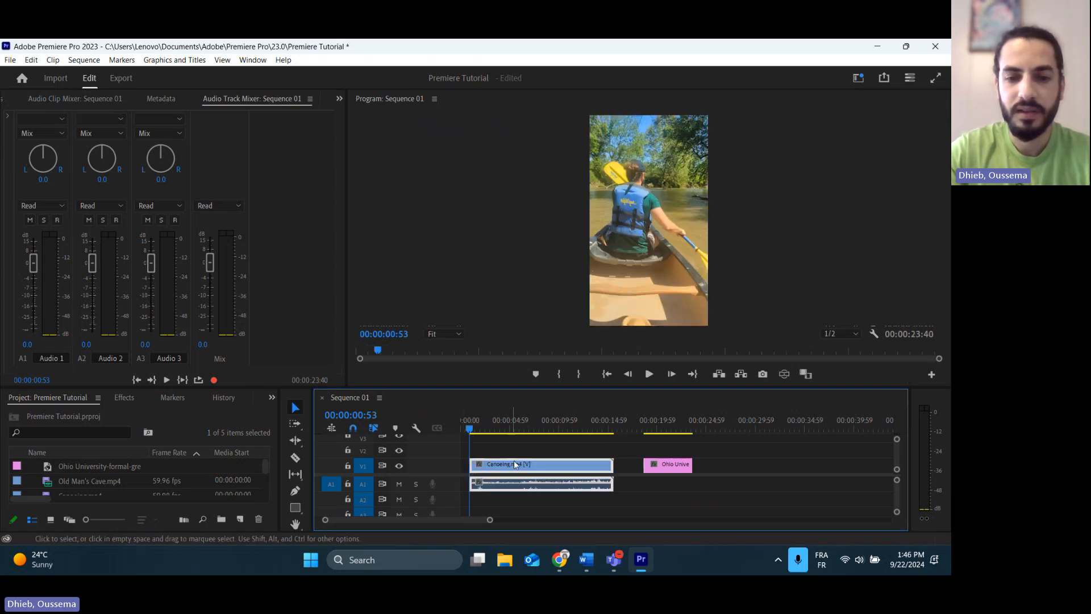
- Place the playhead at 00:00:12:51 and trim the end of the Canoeing clip to it
left_click(607, 427)
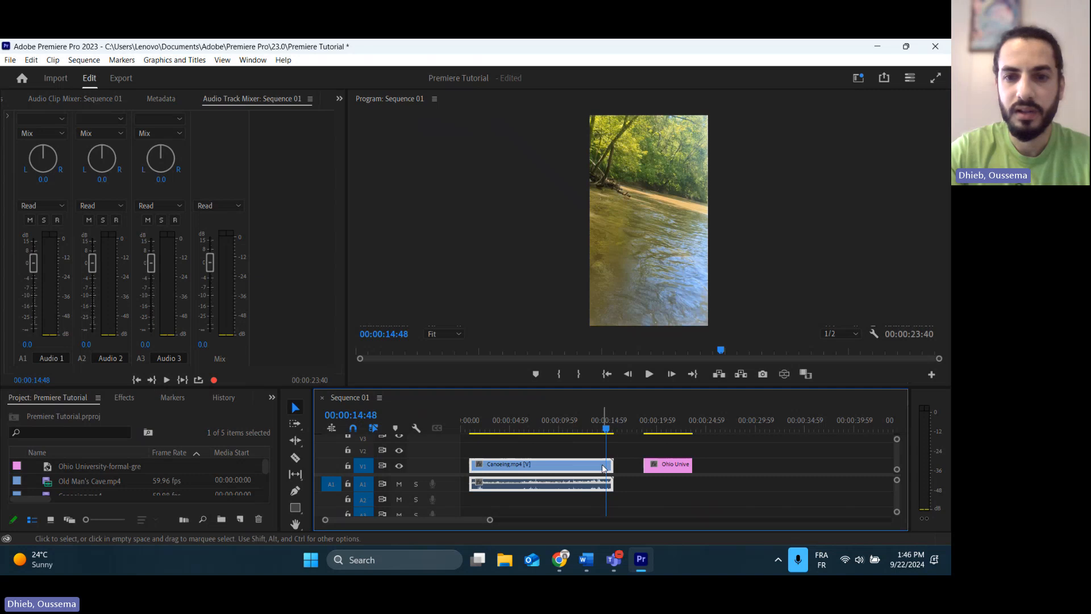
left_click(598, 428)
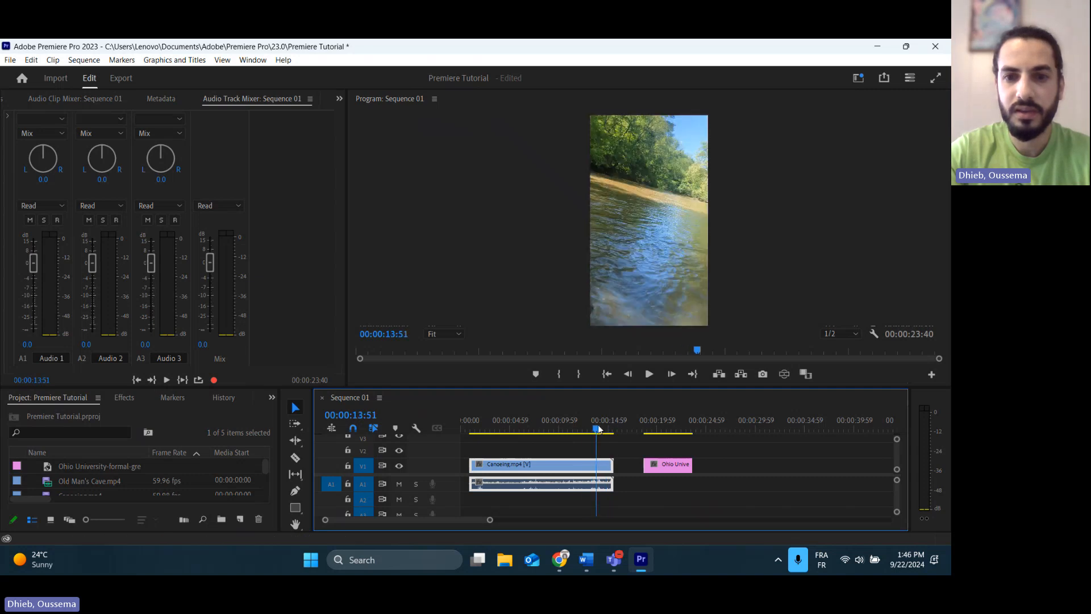
left_click_drag(598, 428, 586, 468)
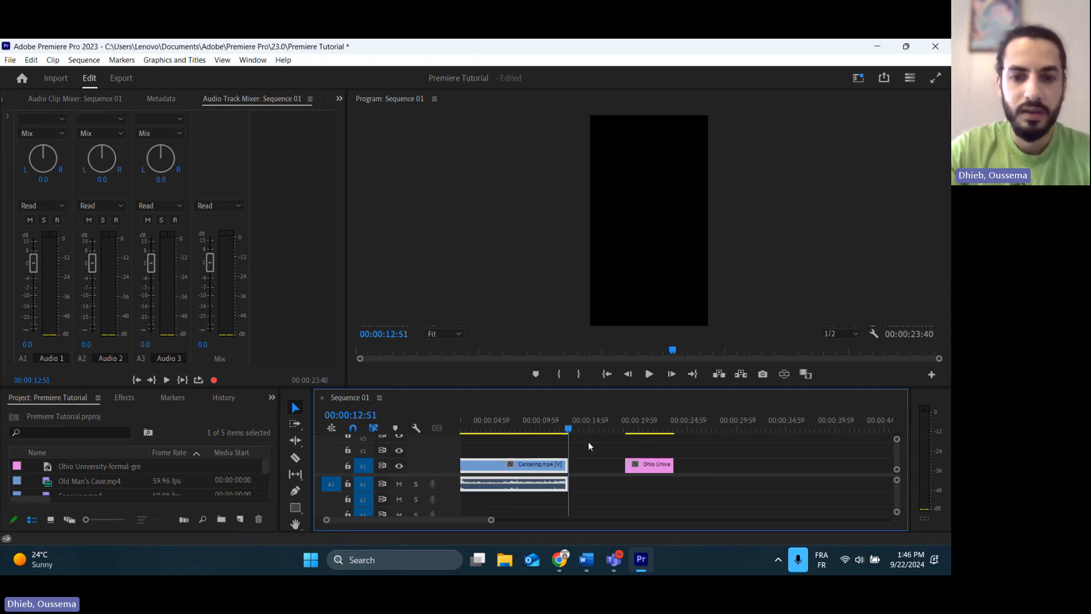
- Select the Ohio University image among the project media and enlarge the media list to show all imported items
scroll(119, 478, "down", 2)
scroll(116, 481, "up", 2)
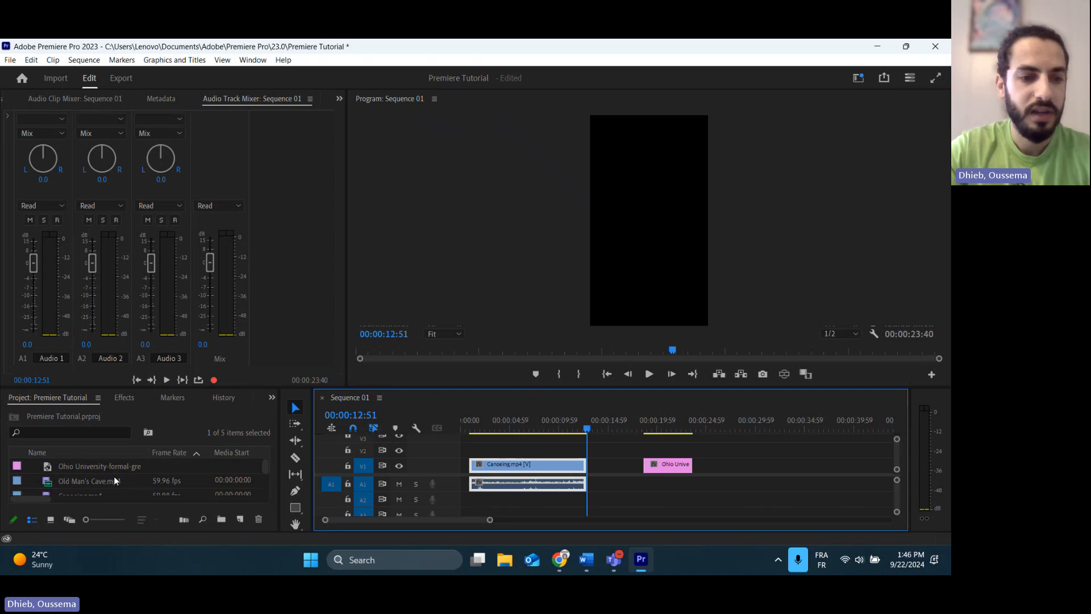
left_click(79, 463)
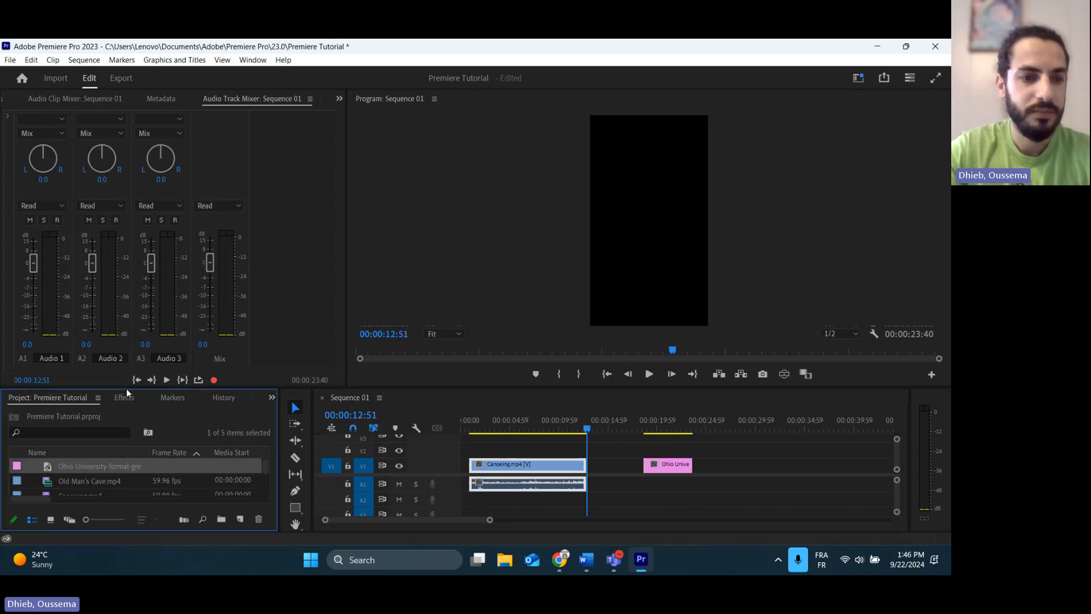
left_click_drag(137, 389, 139, 352)
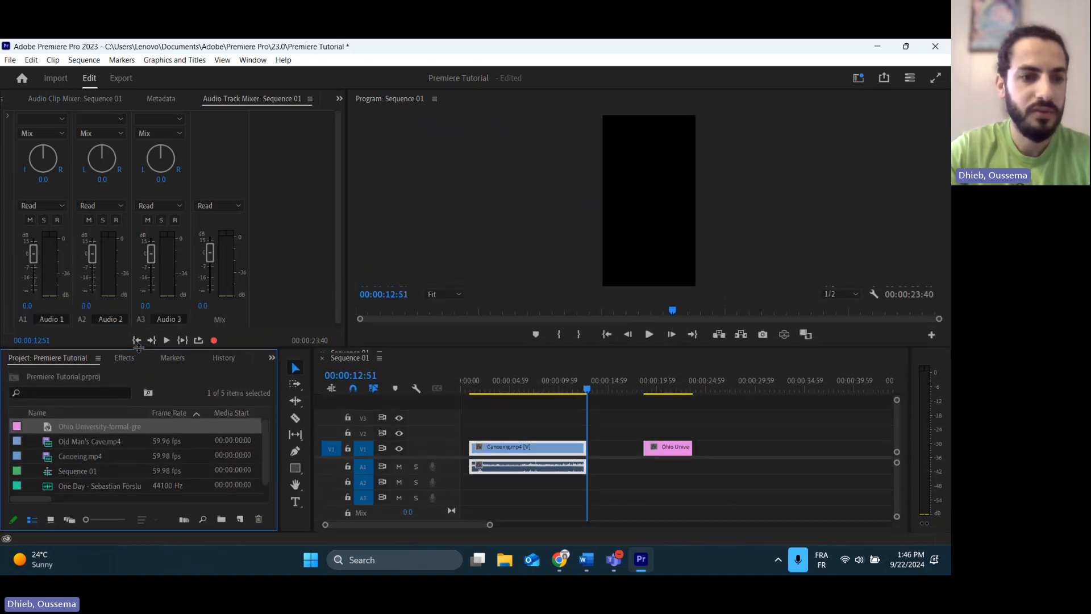
- Add Old Man's Cave.mp4 to track V1 and place it shortly after the Canoeing clip, before the Ohio University image
left_click(107, 441)
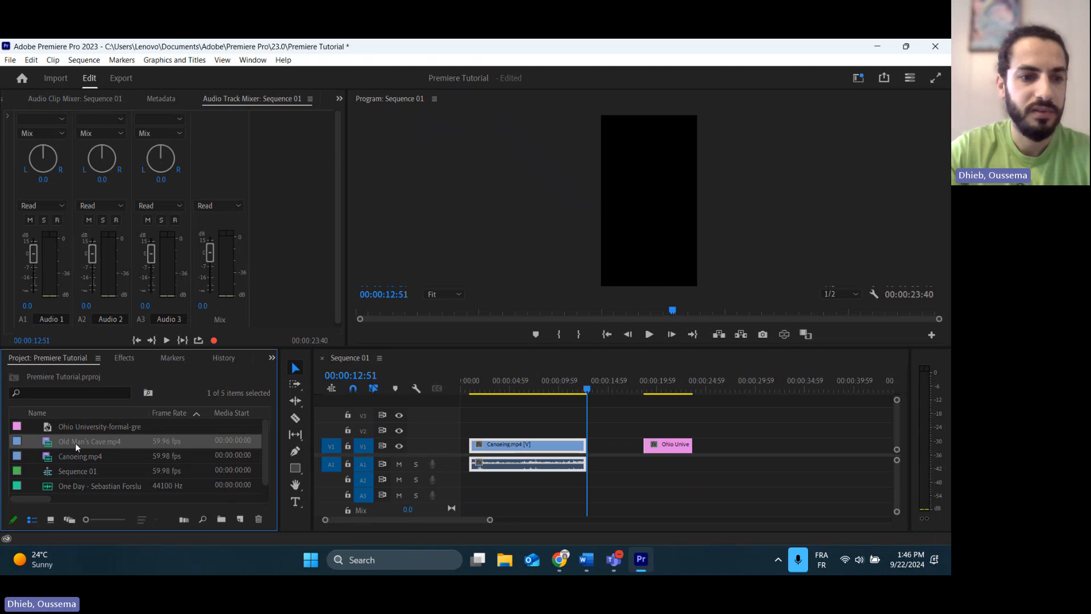
left_click_drag(71, 446, 815, 449)
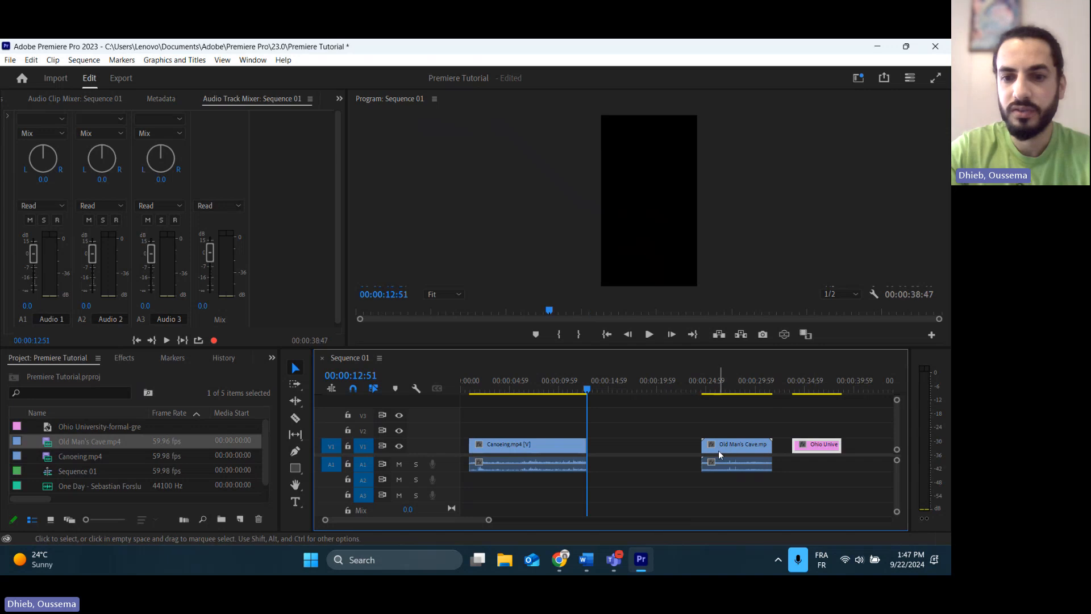
left_click_drag(721, 455, 621, 455)
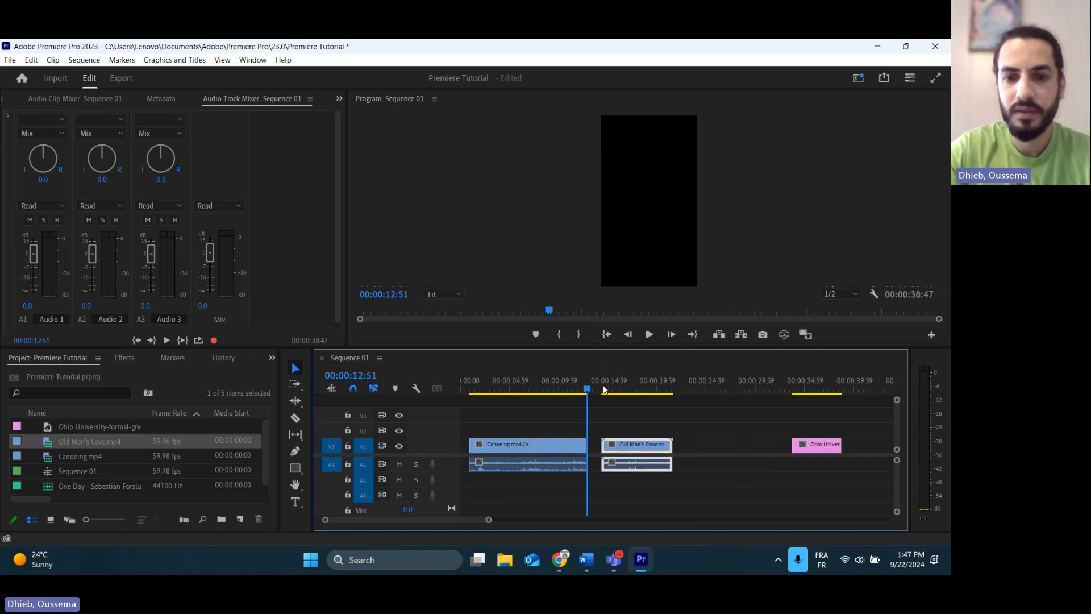
- Place the playhead at 00:00:14:48 and trim the start of the Old Man's Cave clip to it
left_click(612, 388)
left_click_drag(614, 384, 606, 388)
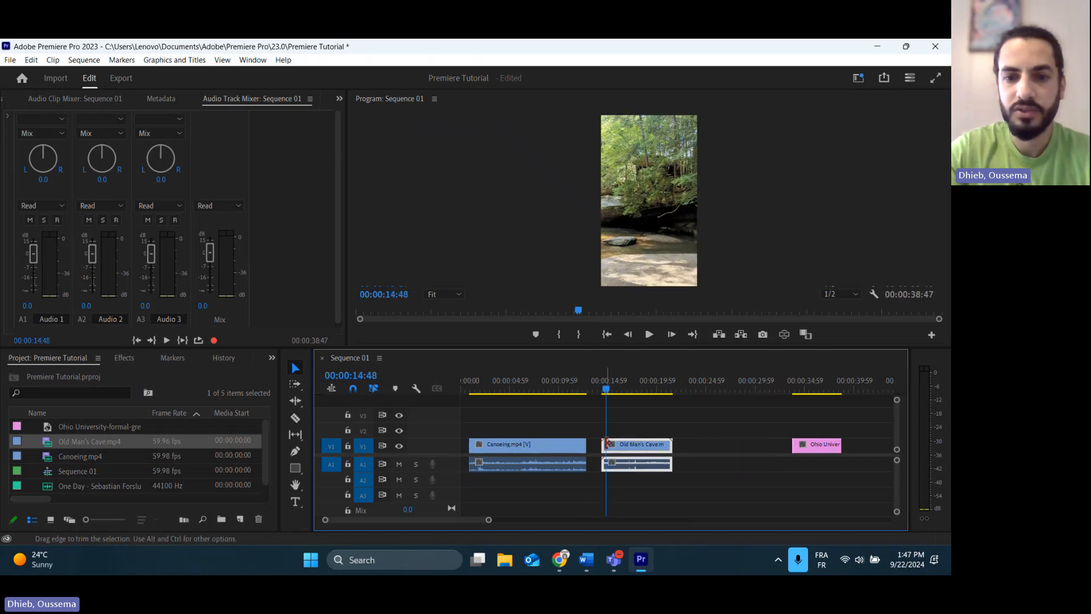
left_click_drag(609, 443, 607, 443)
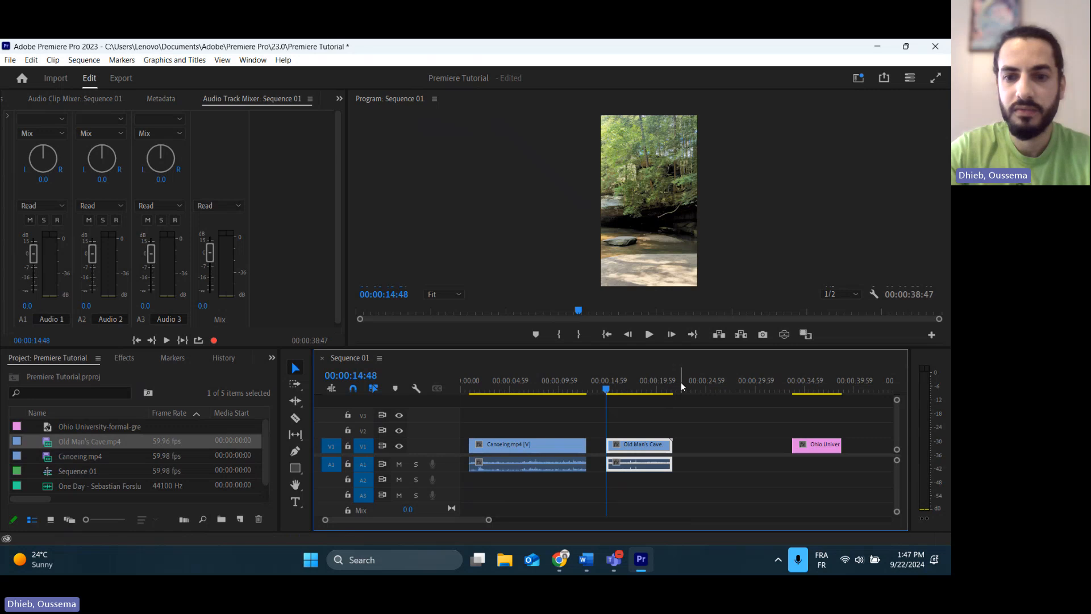
- Place the playhead at 00:00:20:43 and trim the end of the Old Man's Cave clip to it
left_click(671, 388)
left_click_drag(672, 388, 662, 388)
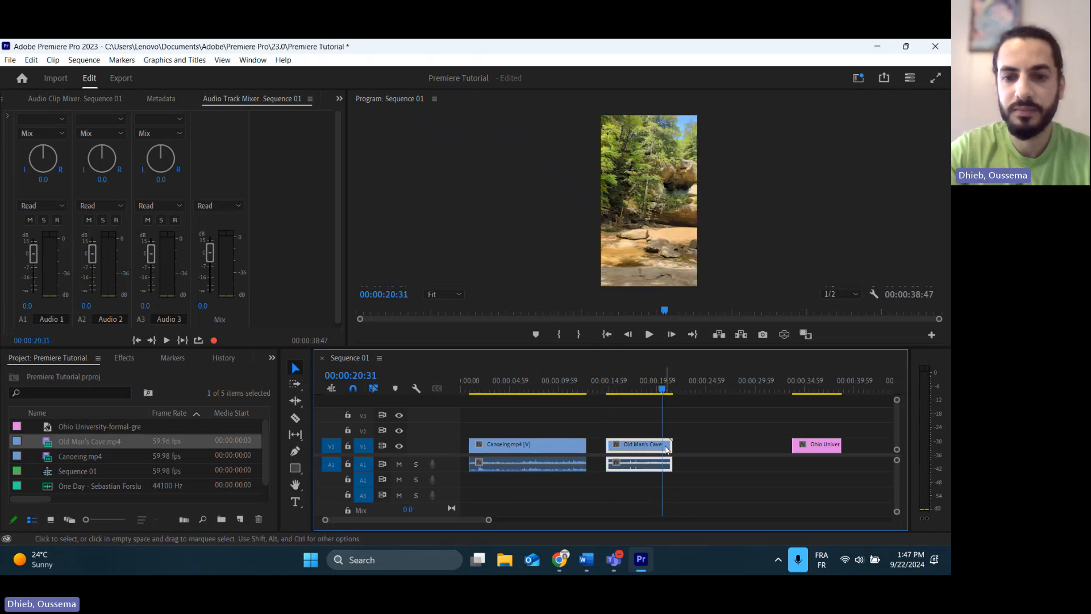
left_click(665, 389)
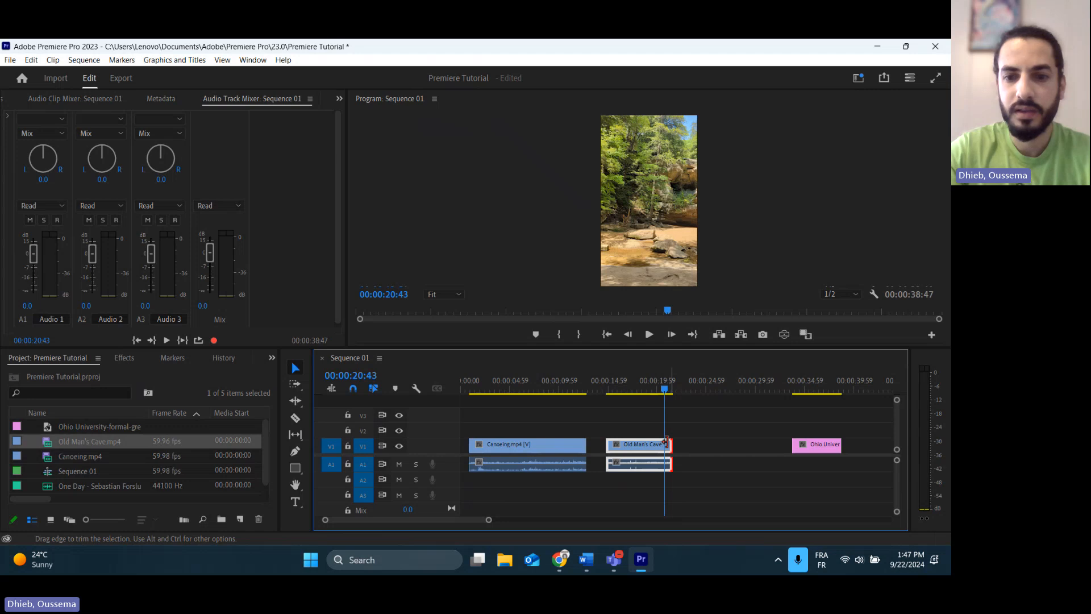
left_click_drag(670, 444, 662, 448)
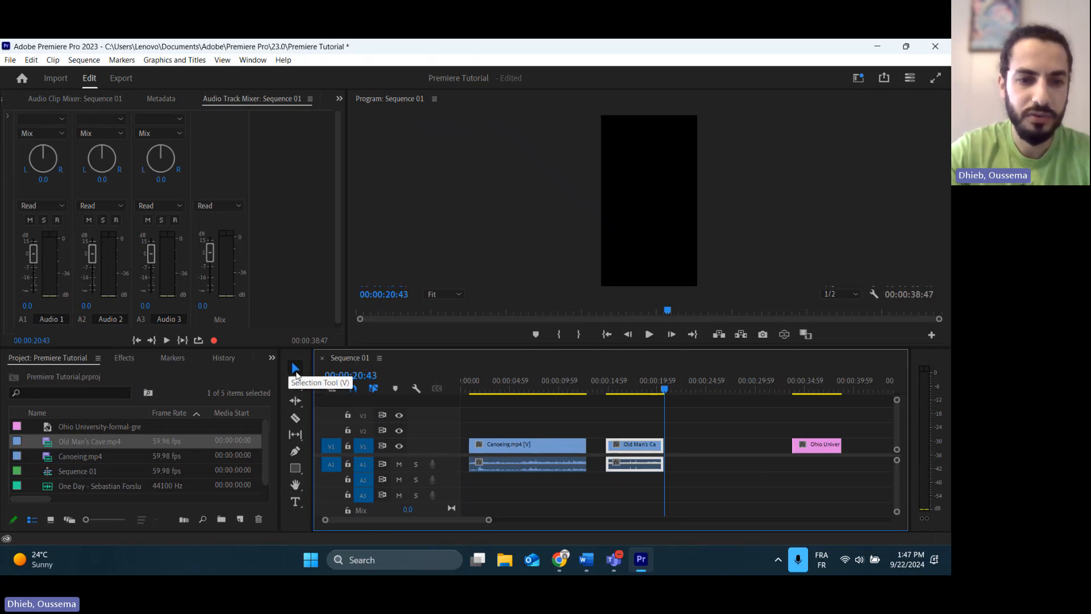
- Split the Canoeing clip at 00:00:07:11 with the Razor tool and return to the Selection tool
left_click(295, 422)
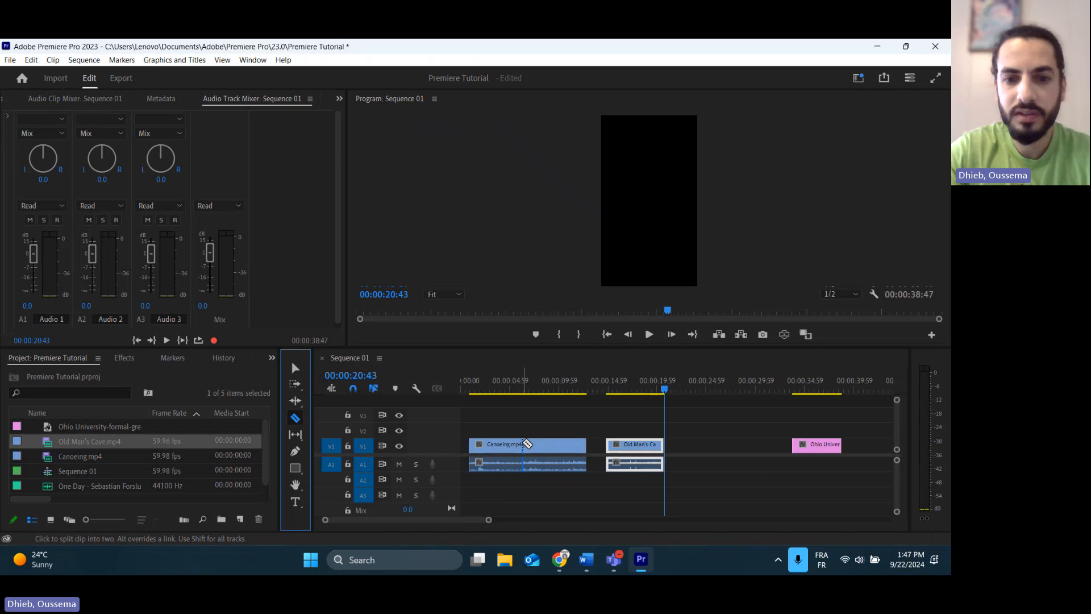
left_click(523, 390)
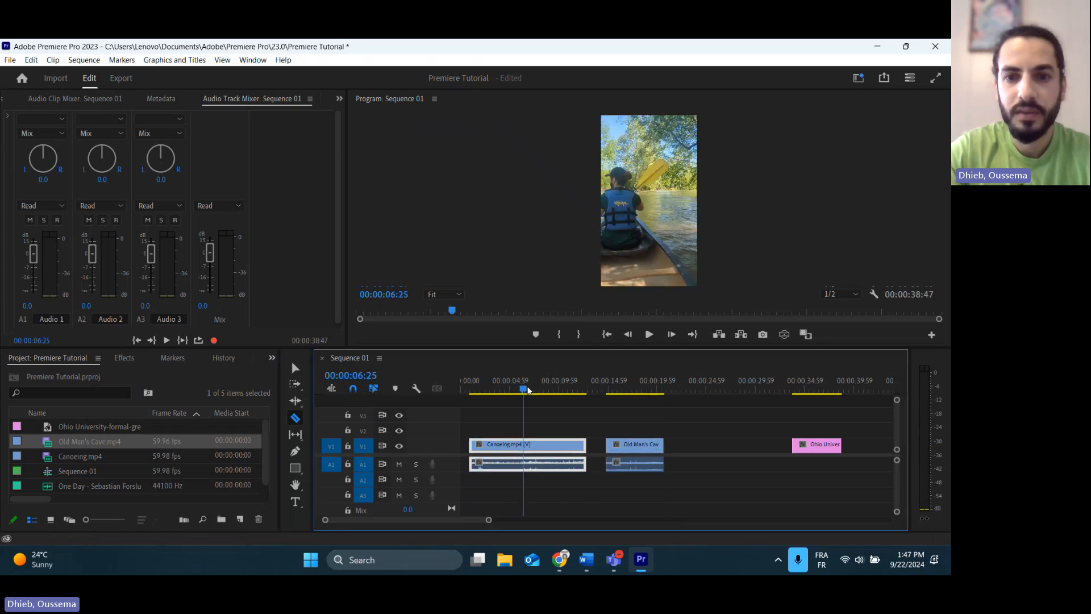
left_click_drag(527, 390, 533, 390)
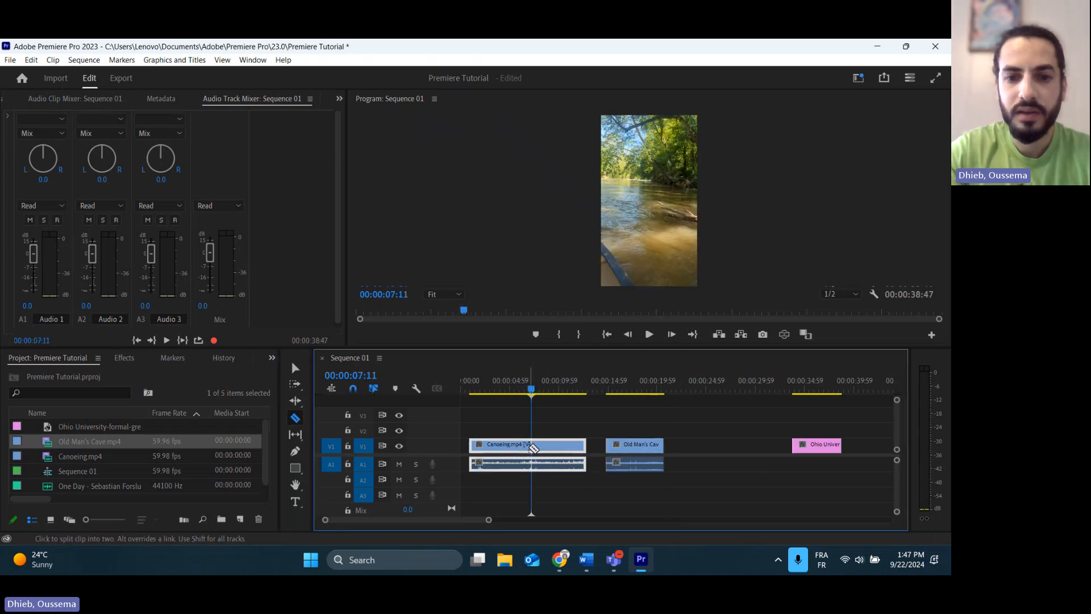
left_click(532, 445)
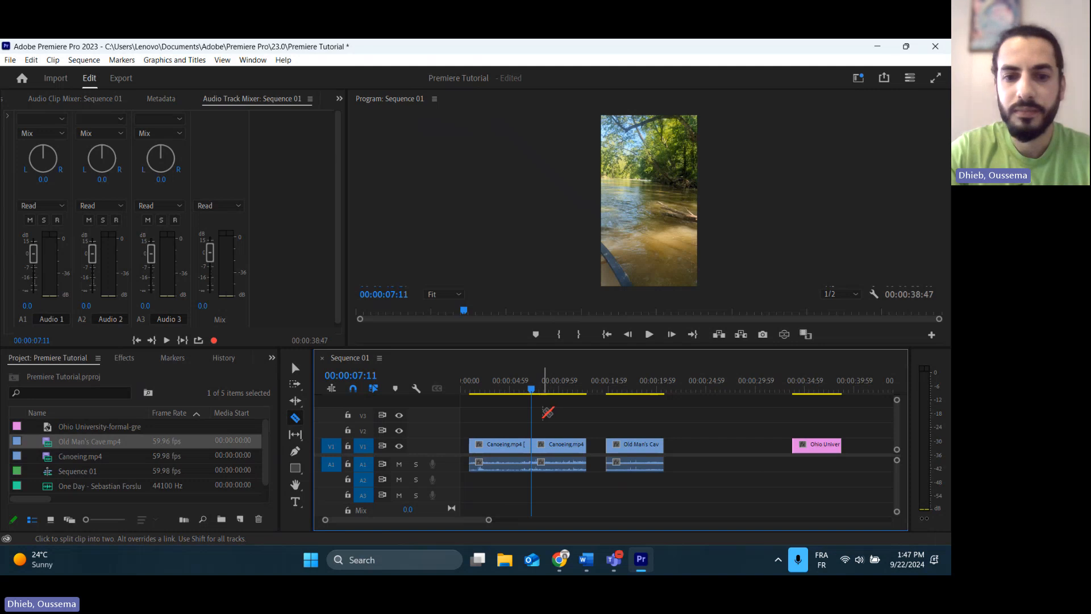
key("v")
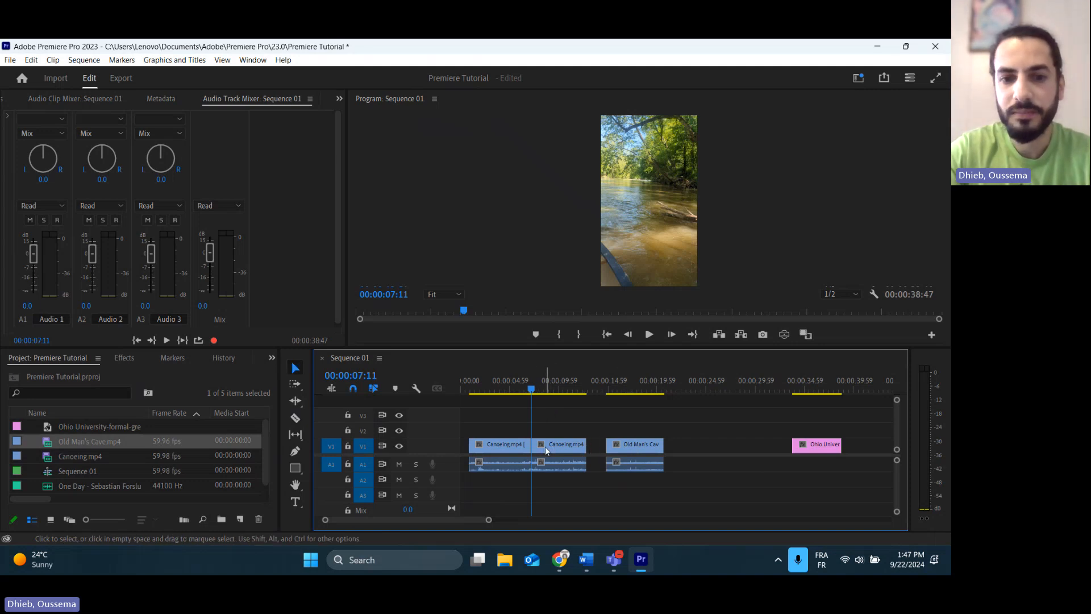
- Arrange V1 without gaps from the sequence start: first Canoeing part, Old Man's Cave, second Canoeing part
left_click_drag(555, 447, 698, 447)
left_click(513, 449)
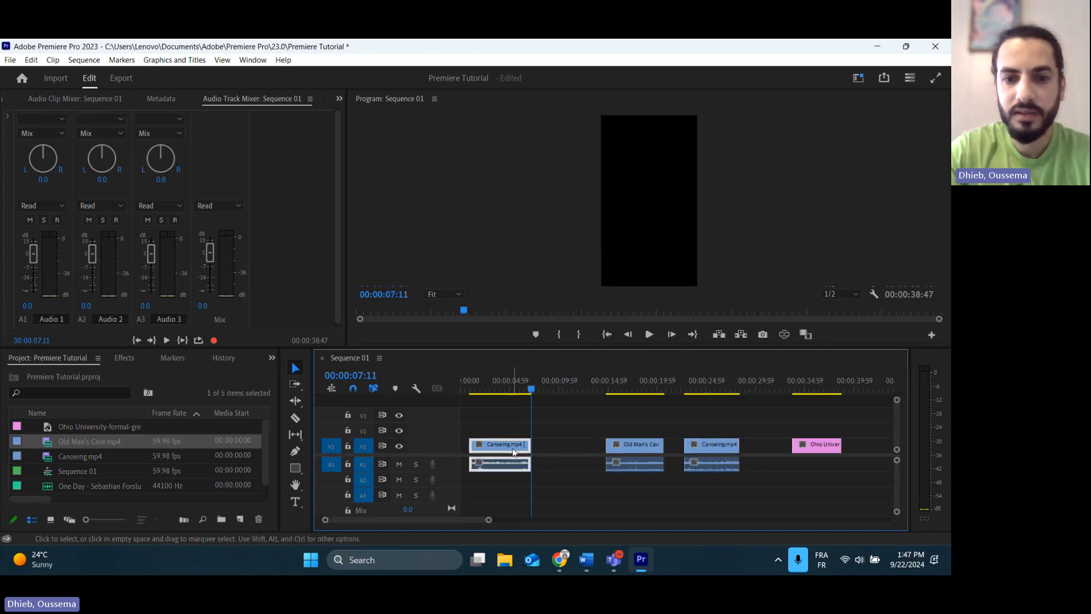
left_click_drag(513, 452, 476, 452)
left_click_drag(634, 455, 565, 462)
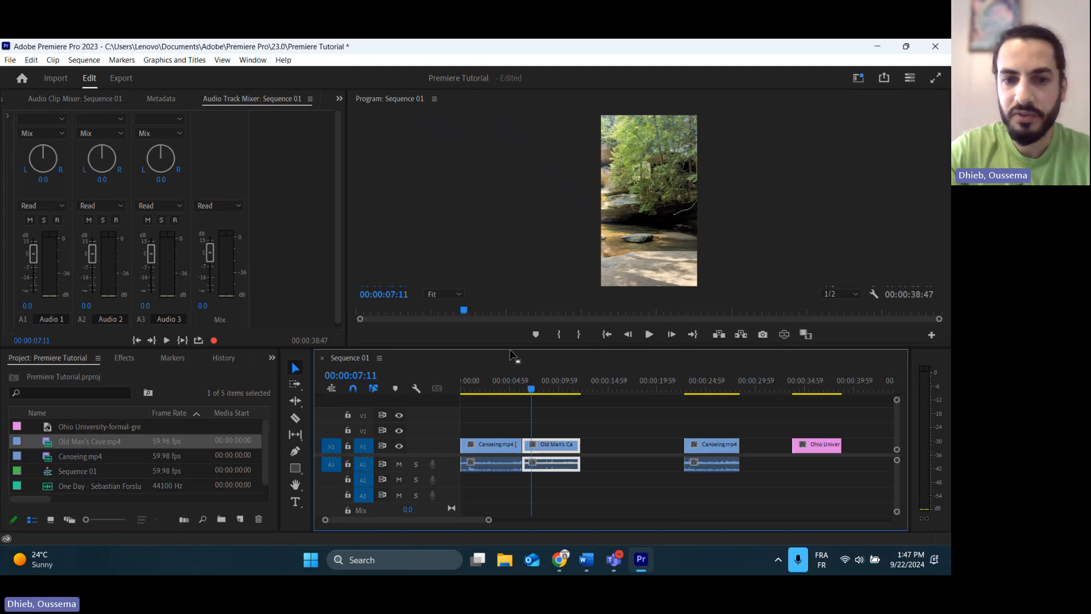
left_click_drag(515, 349, 515, 374)
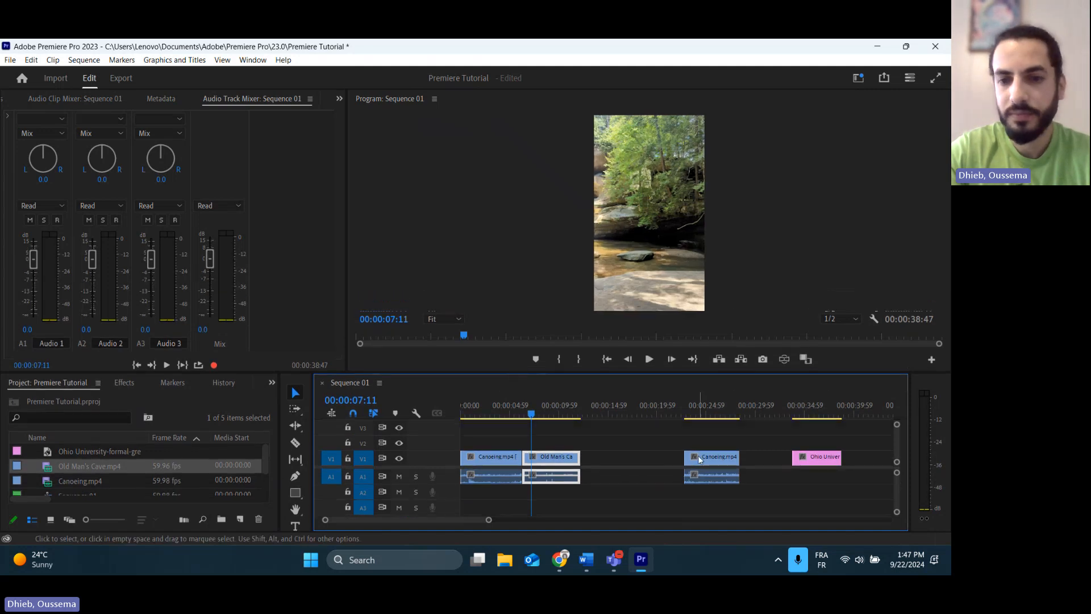
left_click_drag(700, 459, 600, 459)
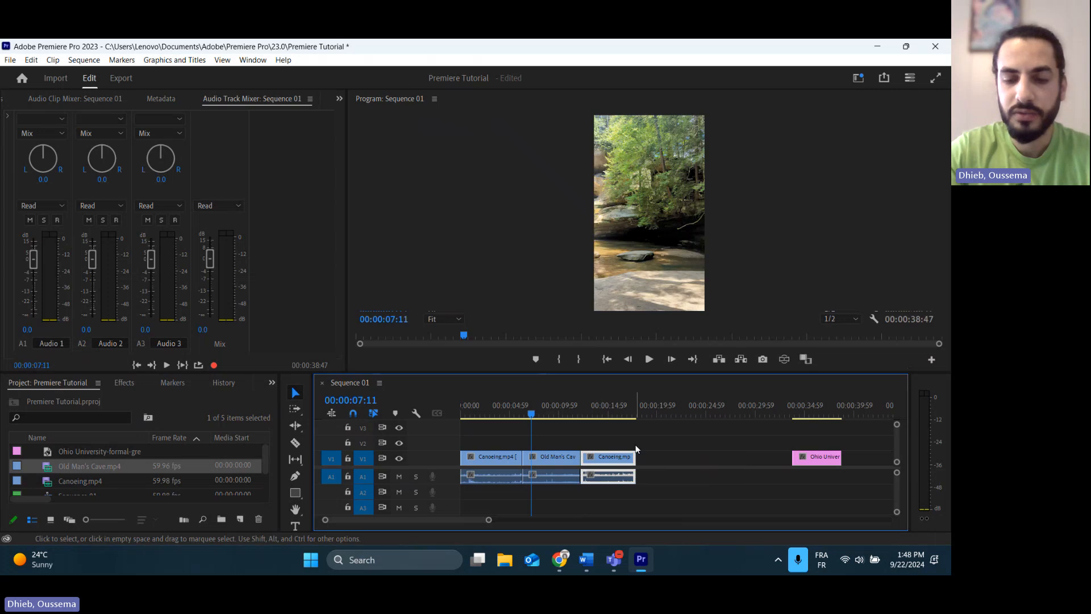
- Move the Ohio University image to the start of track V2 and extend it to the end of the last video clip
left_click_drag(817, 457, 476, 445)
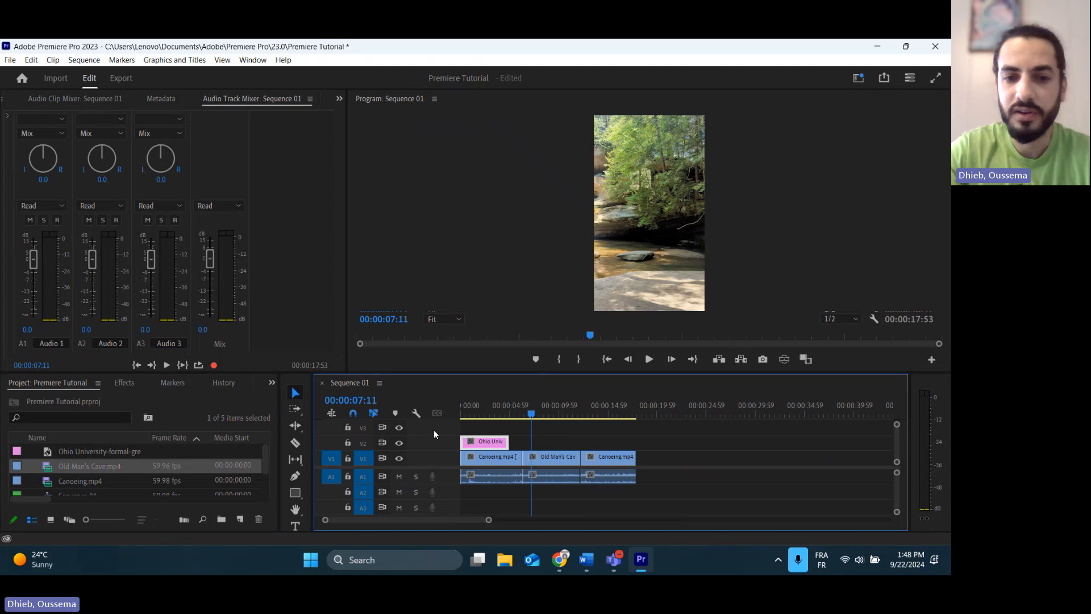
left_click(364, 459)
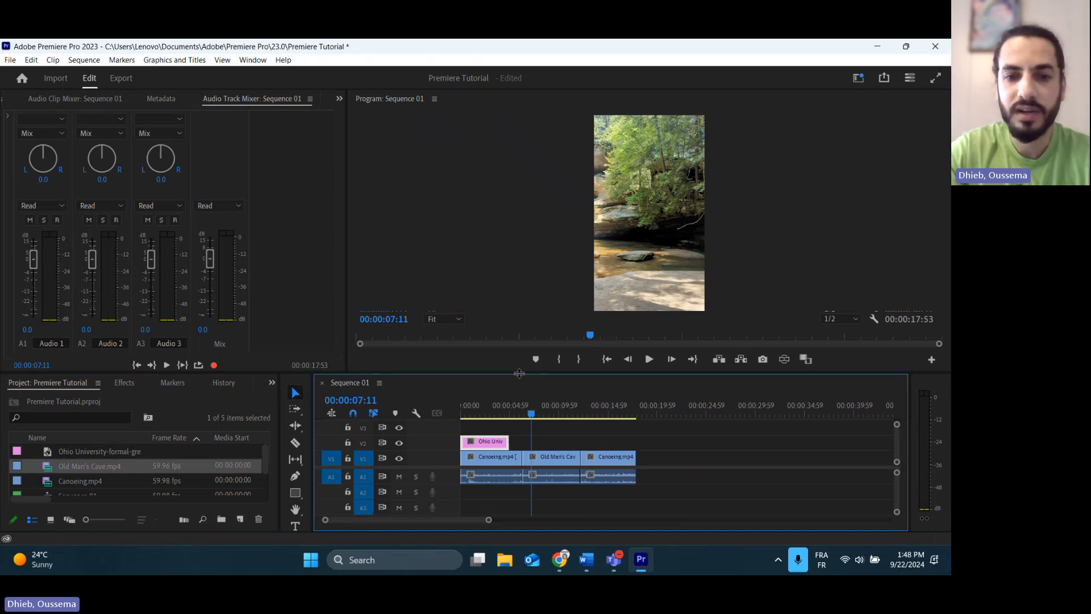
left_click_drag(508, 442, 630, 443)
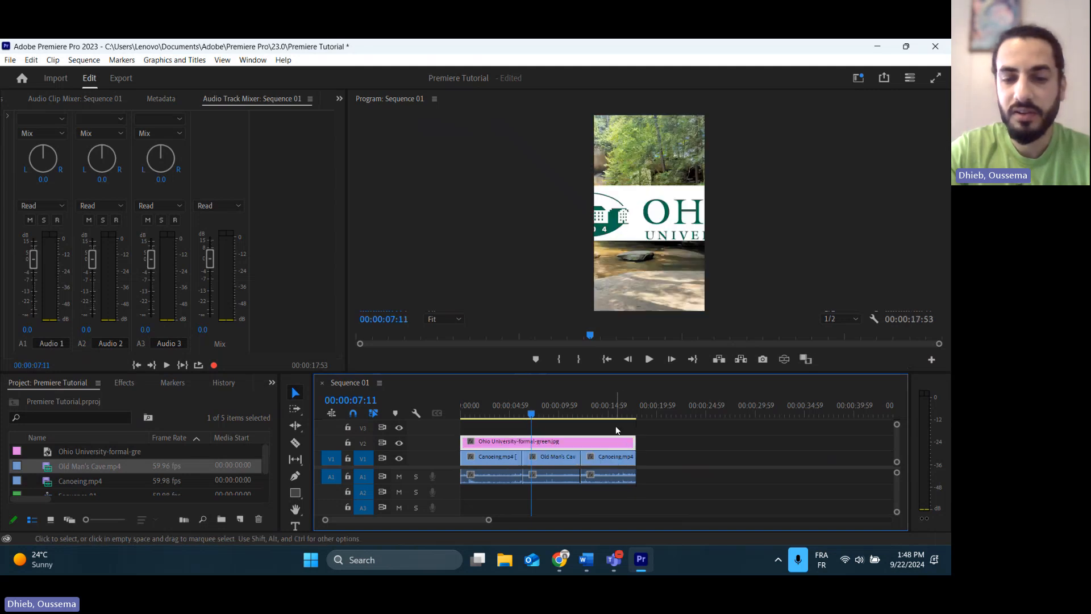
- Place the playhead at 00:00:14:33 and set the Ohio University image's scale to 55 in Effect Controls
mouse_move(605, 408)
left_mouse_down()
mouse_move(620, 414)
mouse_move(603, 414)
left_mouse_up()
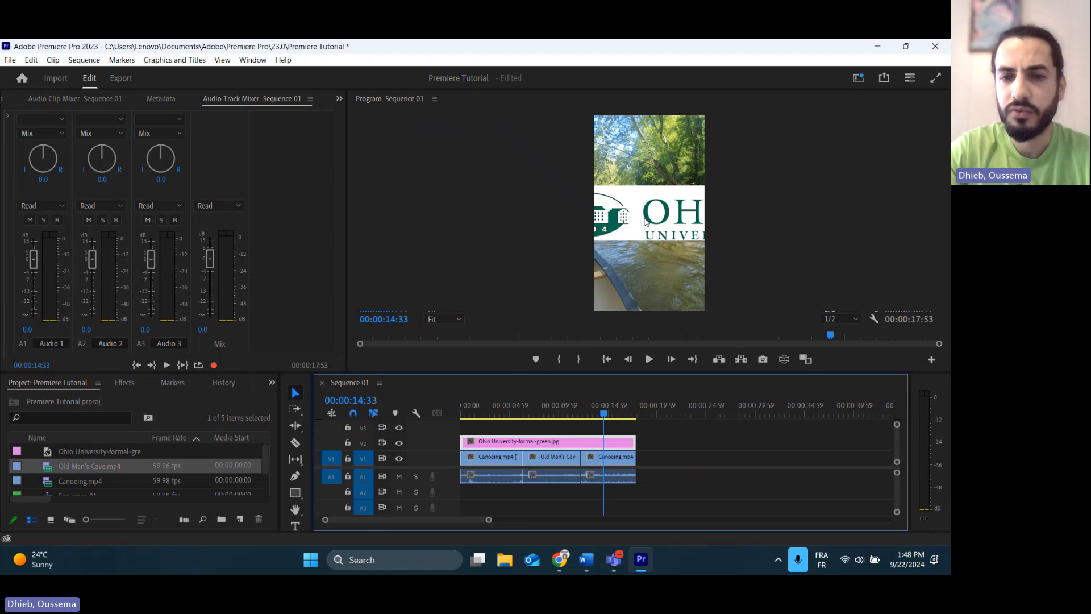
left_click(339, 99)
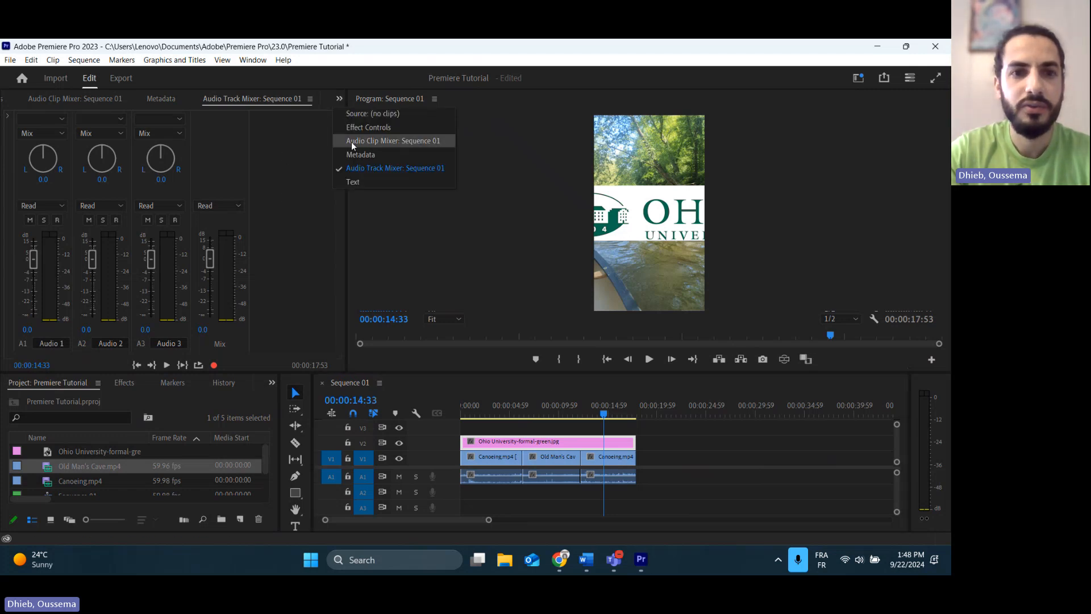
left_click(361, 128)
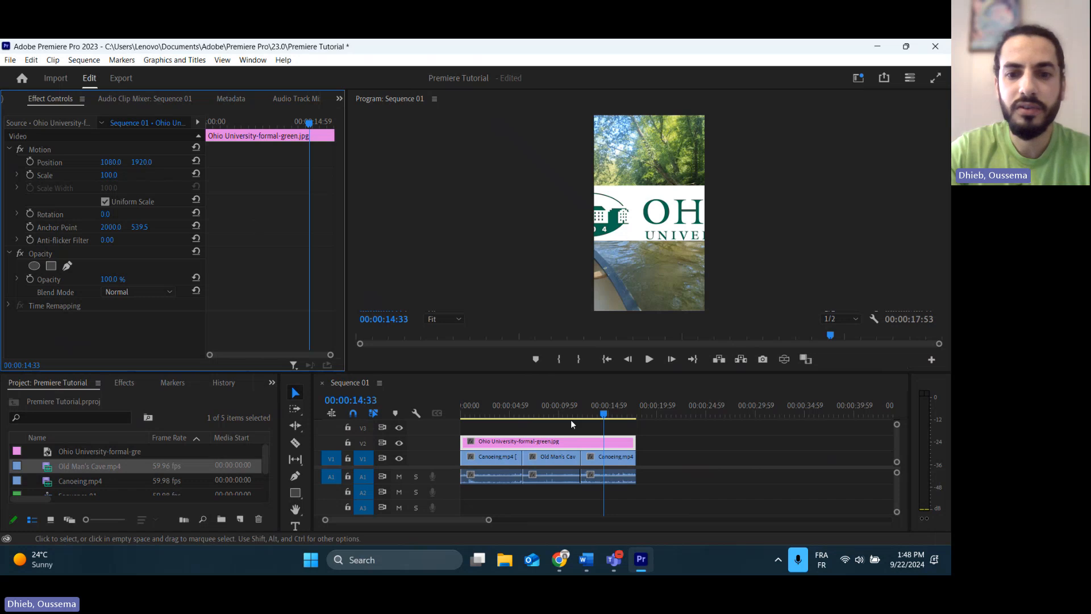
left_click(541, 425)
left_click(509, 442)
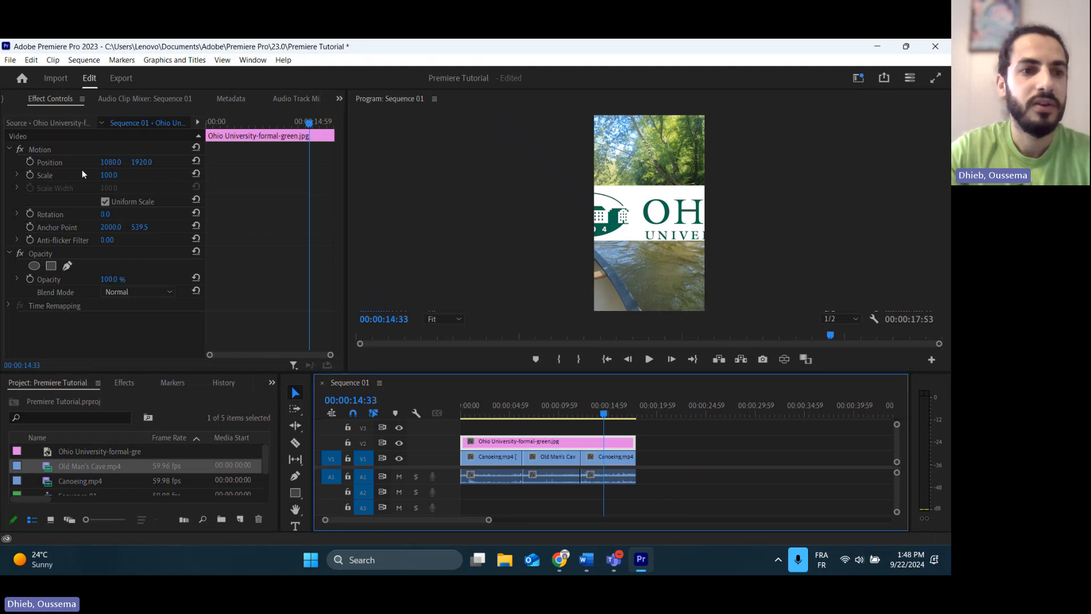
left_click(111, 176)
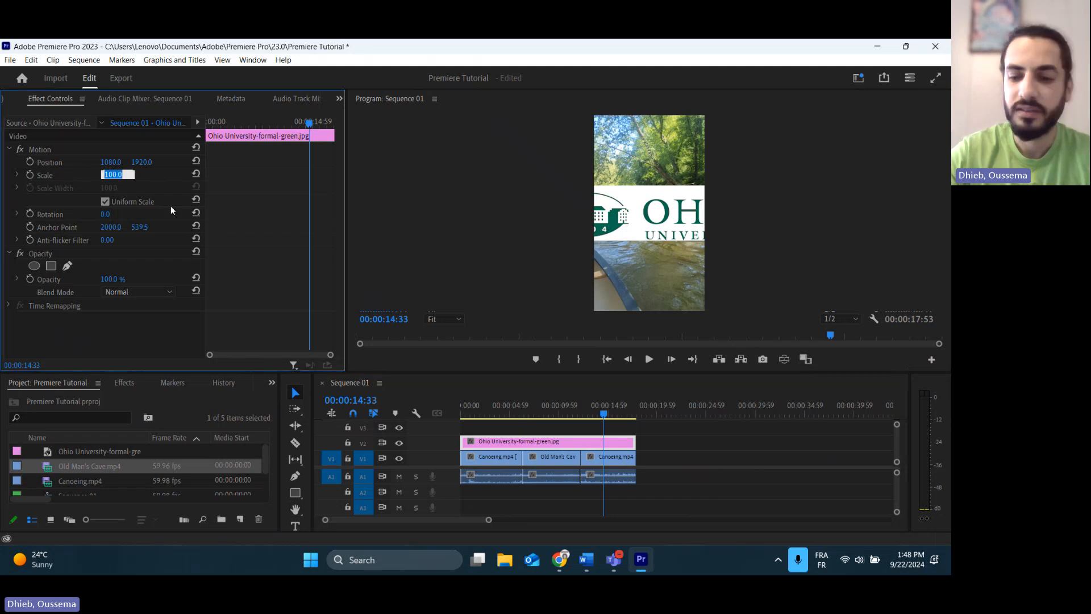
type("55")
key("Return")
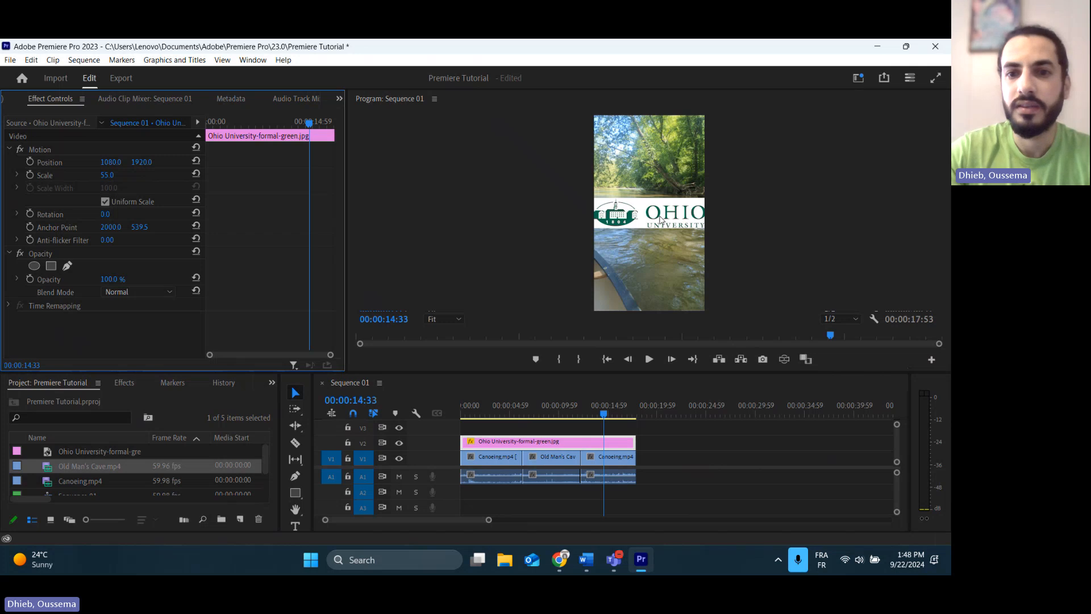
- Move the Ohio University logo to the upper edge of the video frame, at about position 1060, 296.7
left_click(658, 222)
left_click_drag(656, 221, 679, 141)
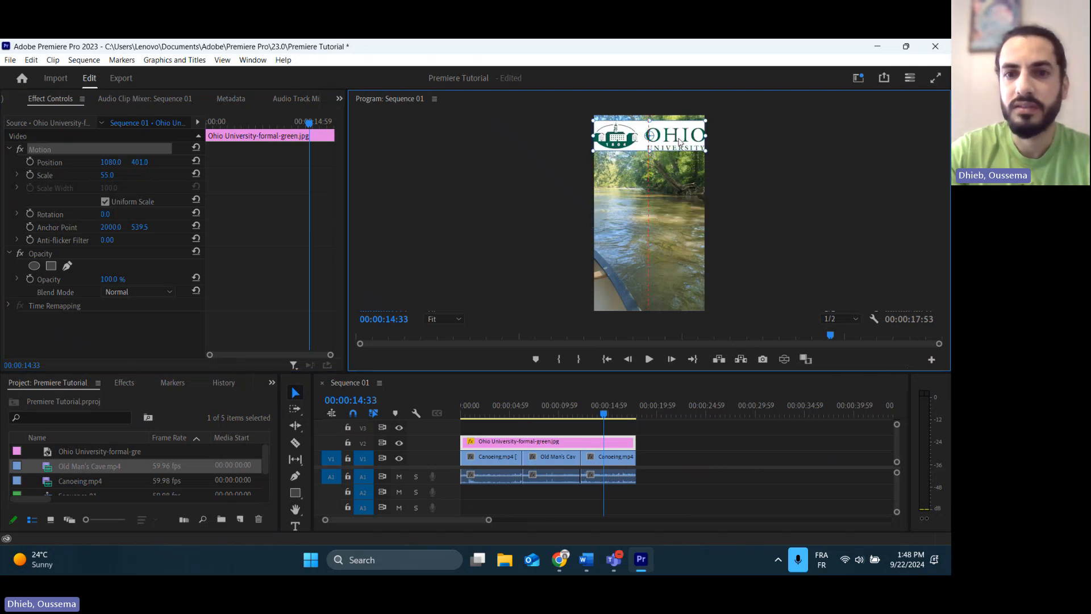
left_click_drag(139, 163, 209, 162)
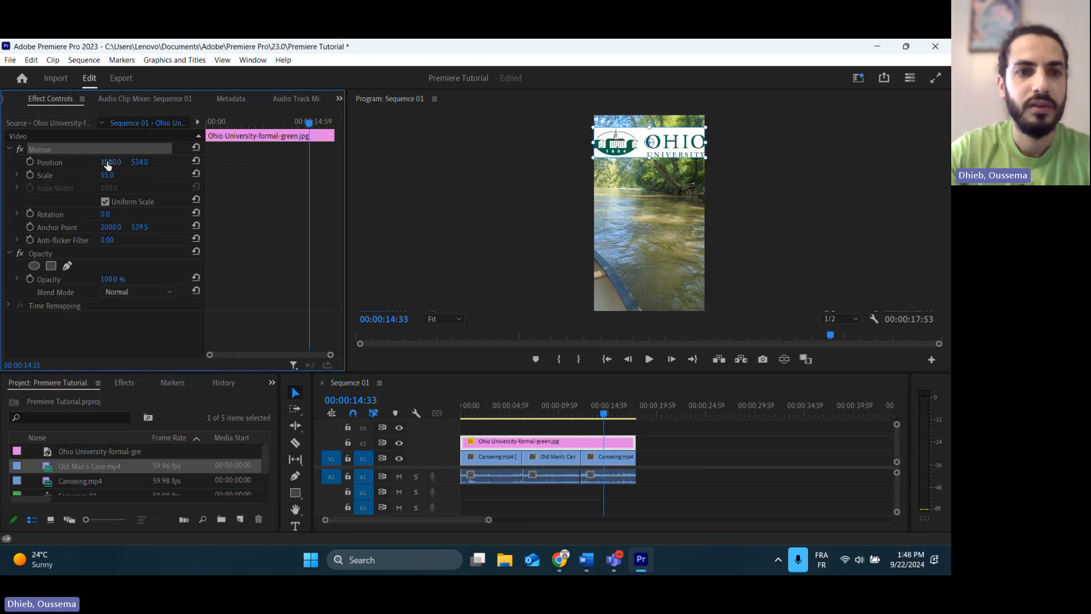
mouse_move(108, 162)
left_mouse_down()
mouse_move(85, 163)
mouse_move(125, 170)
left_mouse_up()
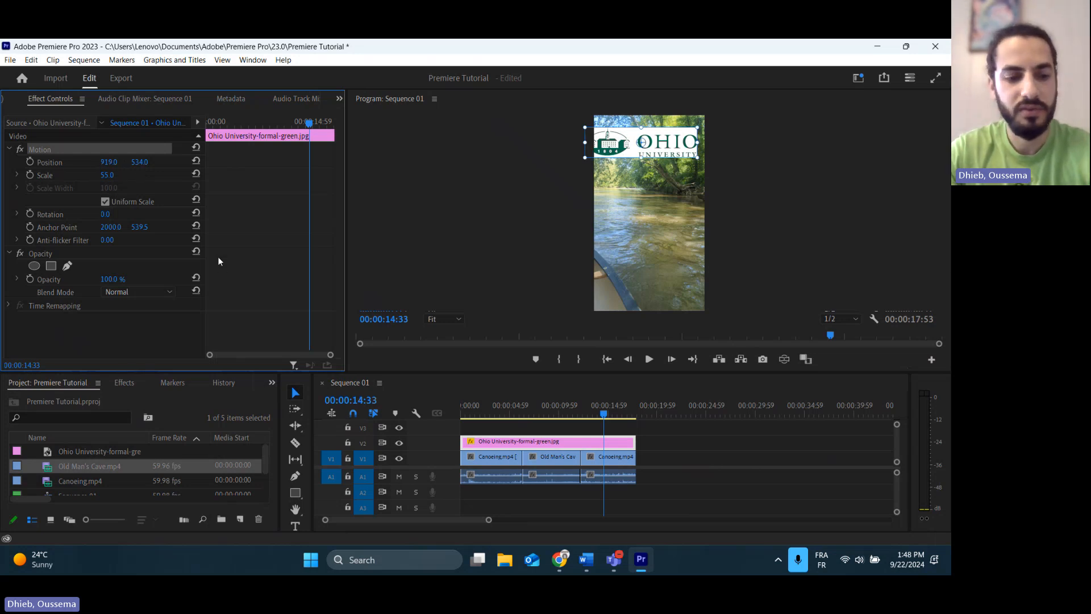
key("ctrl+z")
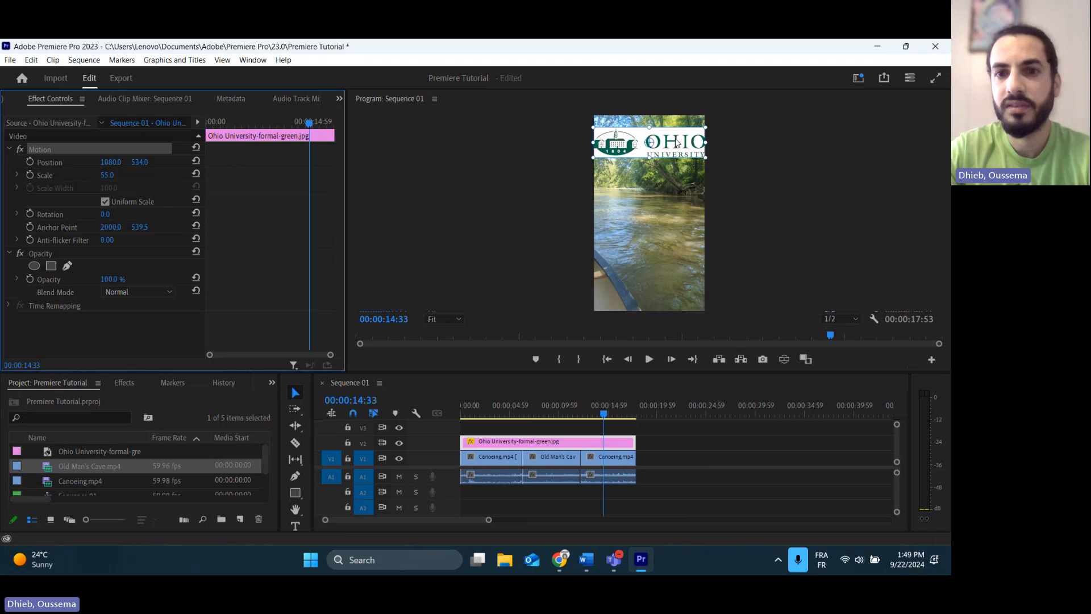
left_click_drag(683, 147, 682, 135)
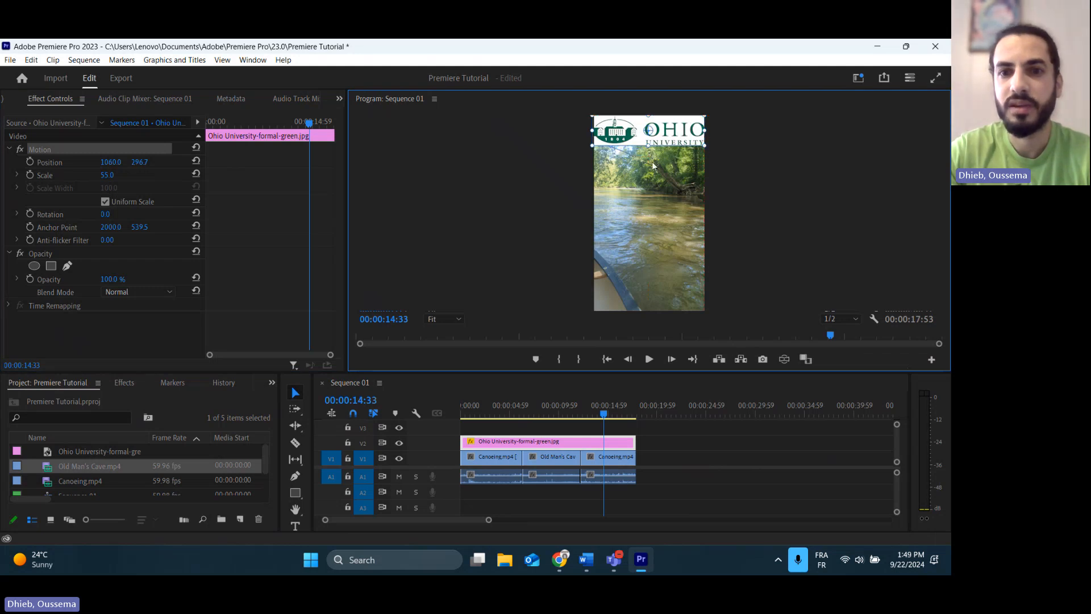
- Scrub back to 00:00:01:16 and add the One Day music file to track A2 from the sequence start
left_click_drag(517, 410, 467, 421)
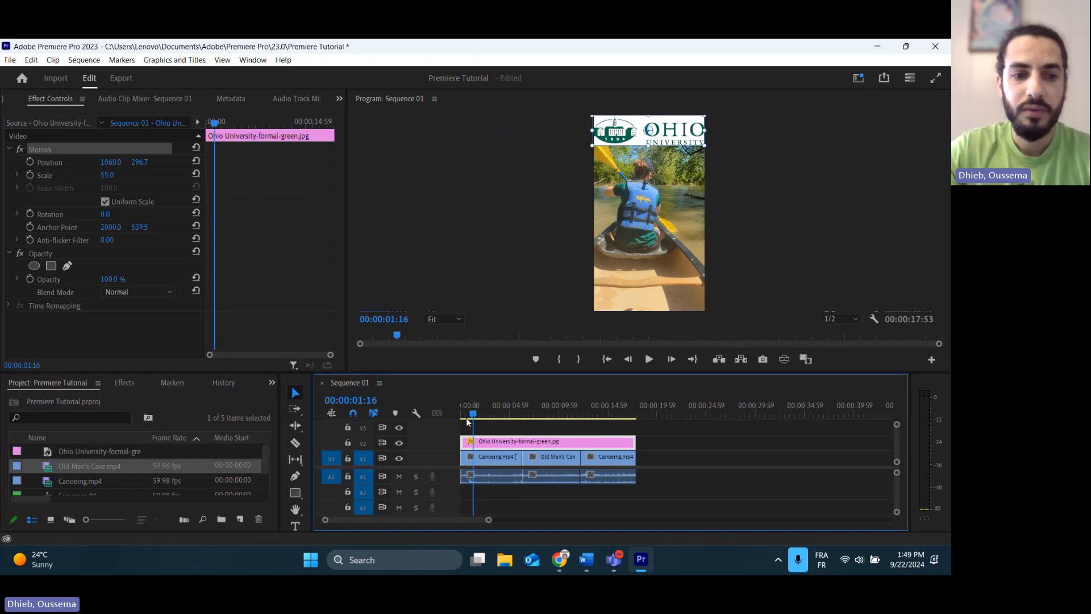
scroll(133, 486, "down", 2)
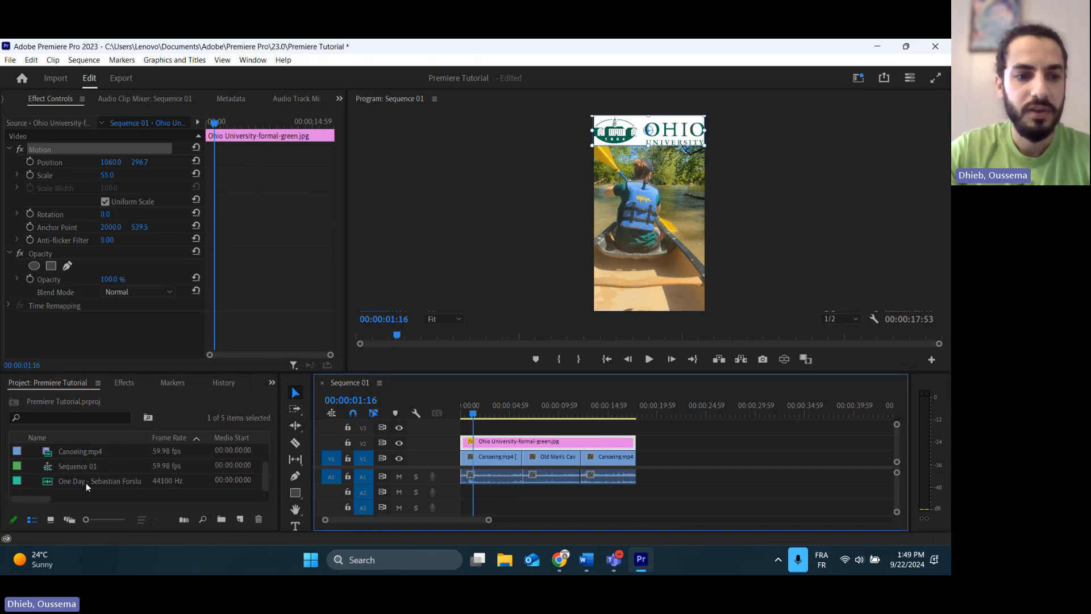
left_click_drag(87, 483, 463, 491)
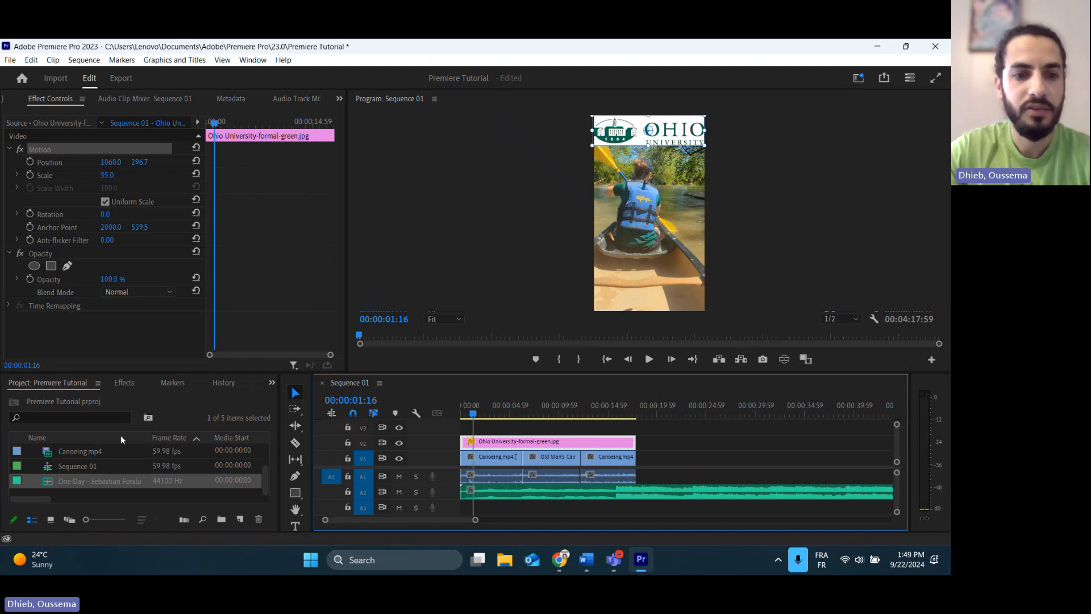
- Split the One Day music on track A2 at the end of the last video clip, delete the excess, and scrub to 00:00:03:28
left_click(295, 443)
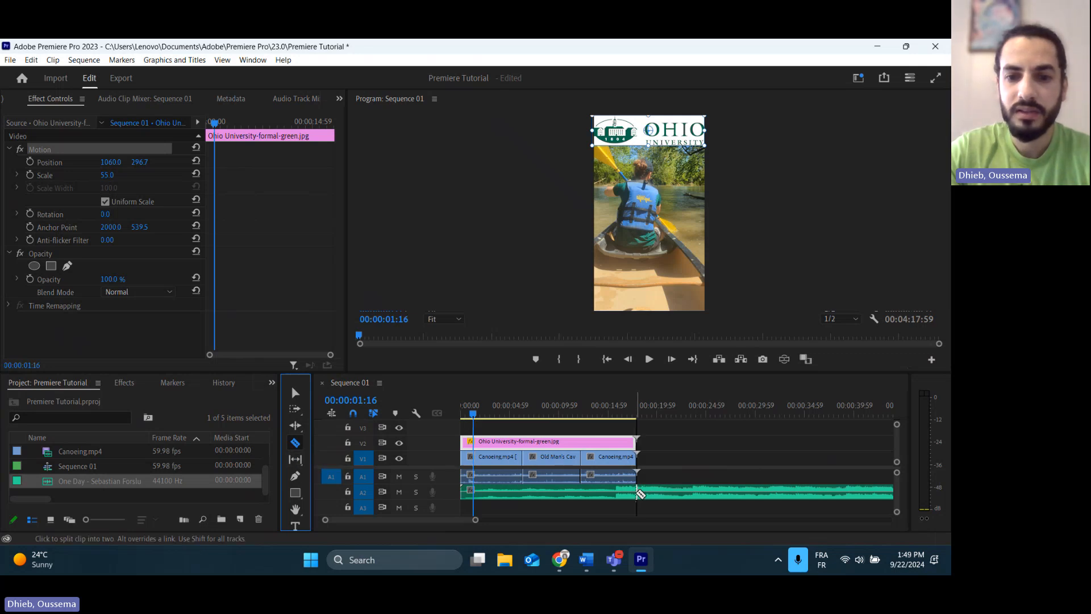
left_click(638, 494)
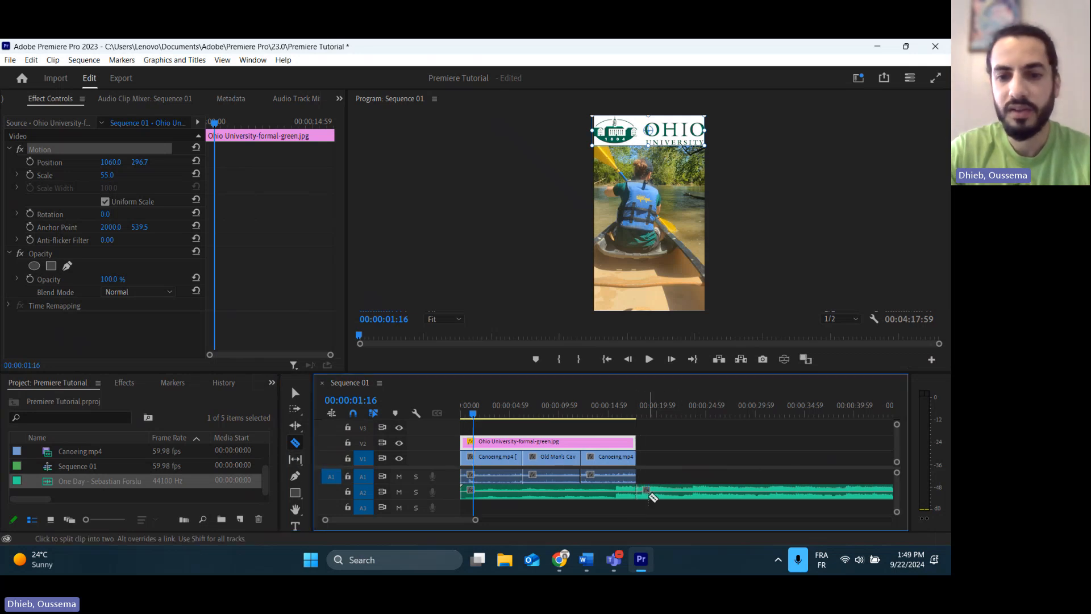
key("v")
double_click(668, 496)
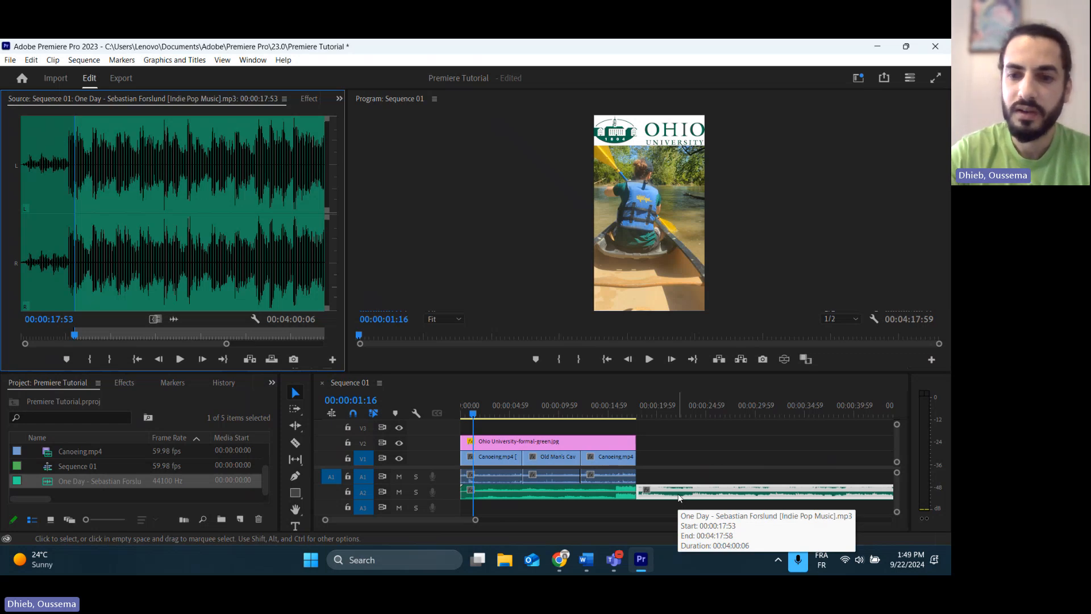
right_click(680, 498)
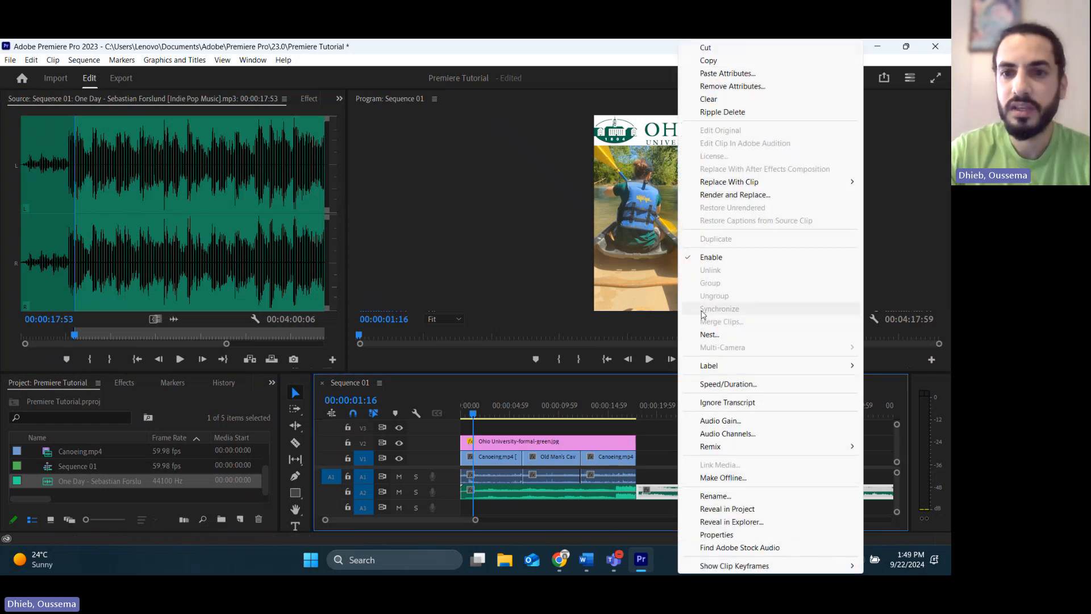
left_click(709, 99)
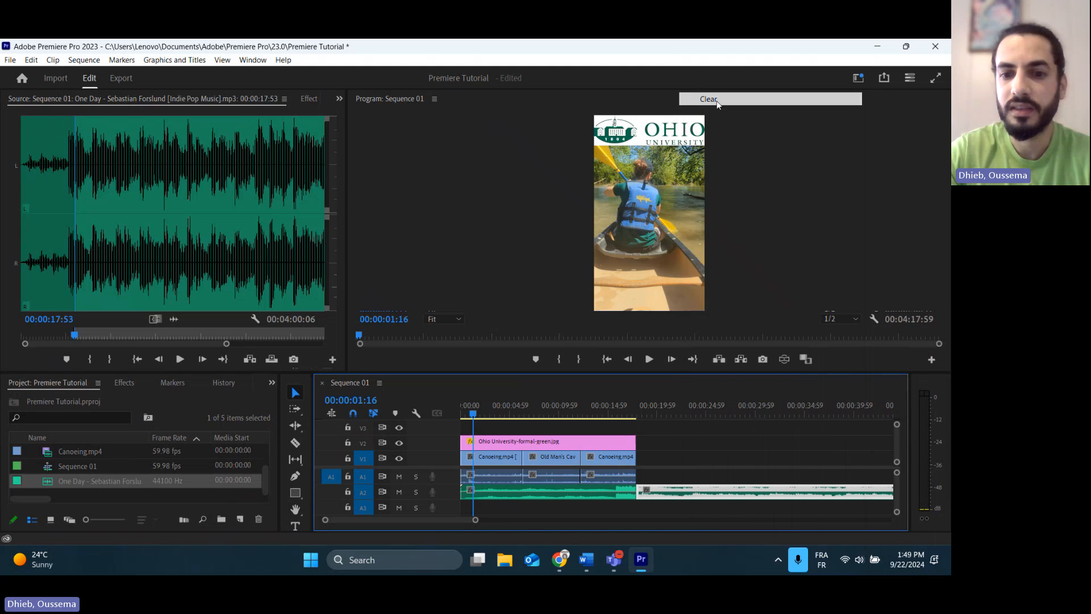
left_click(524, 415)
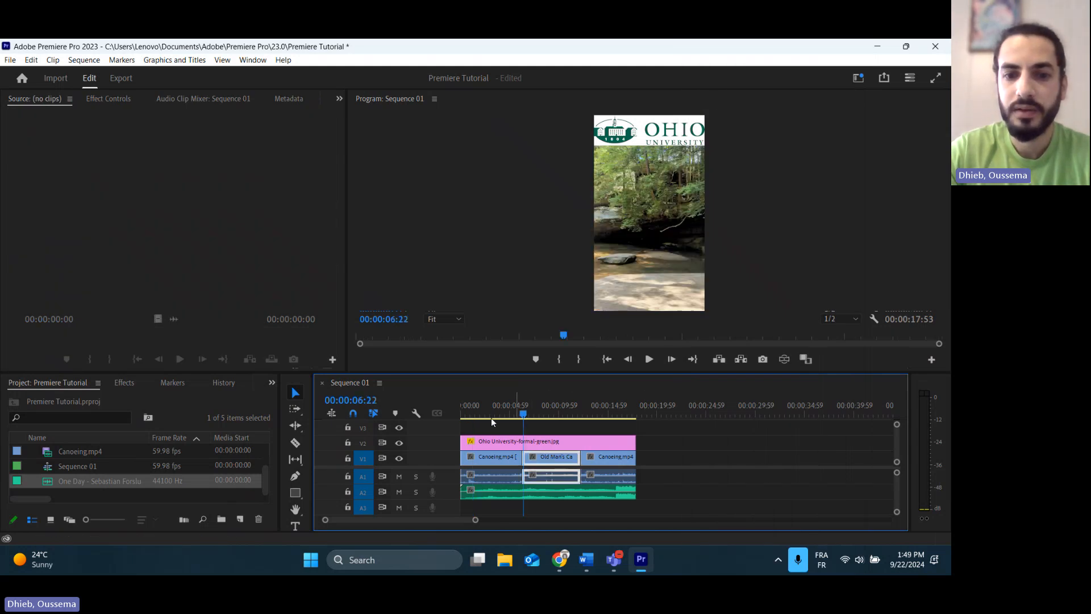
mouse_move(491, 411)
left_mouse_down()
mouse_move(589, 403)
mouse_move(497, 417)
left_mouse_up()
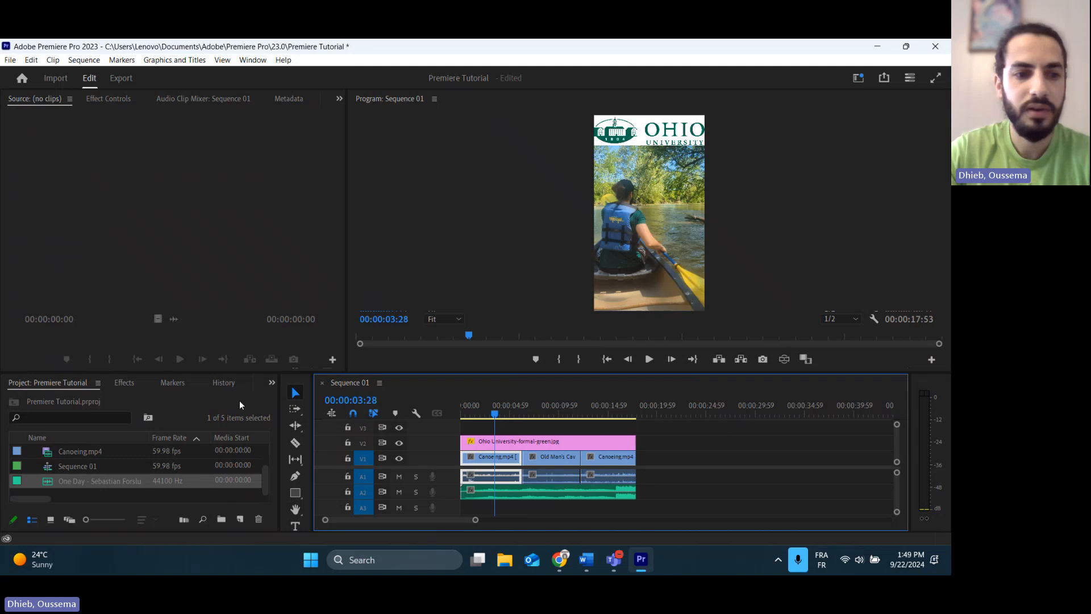
- Apply the Dip to Black transition at the very start and end of both the V1 video and the V2 logo image
left_click(125, 383)
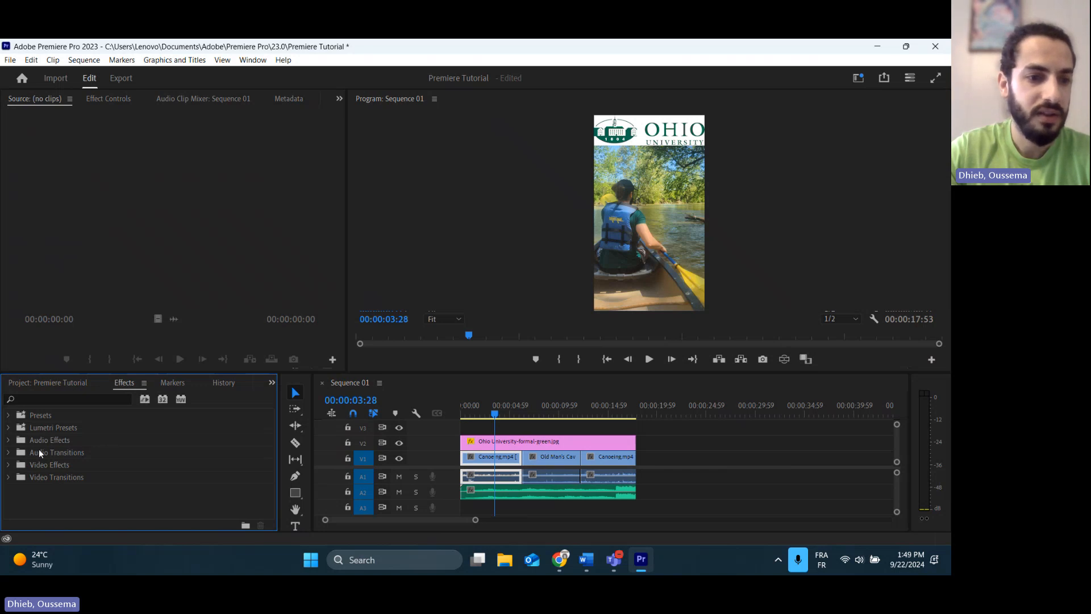
left_click(8, 478)
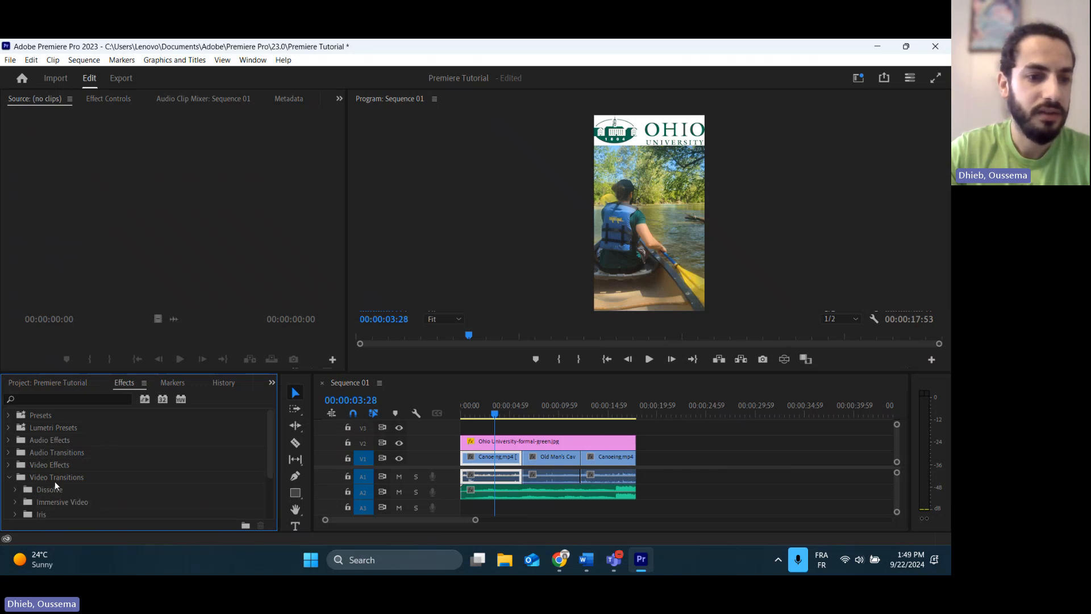
scroll(63, 480, "down", 1)
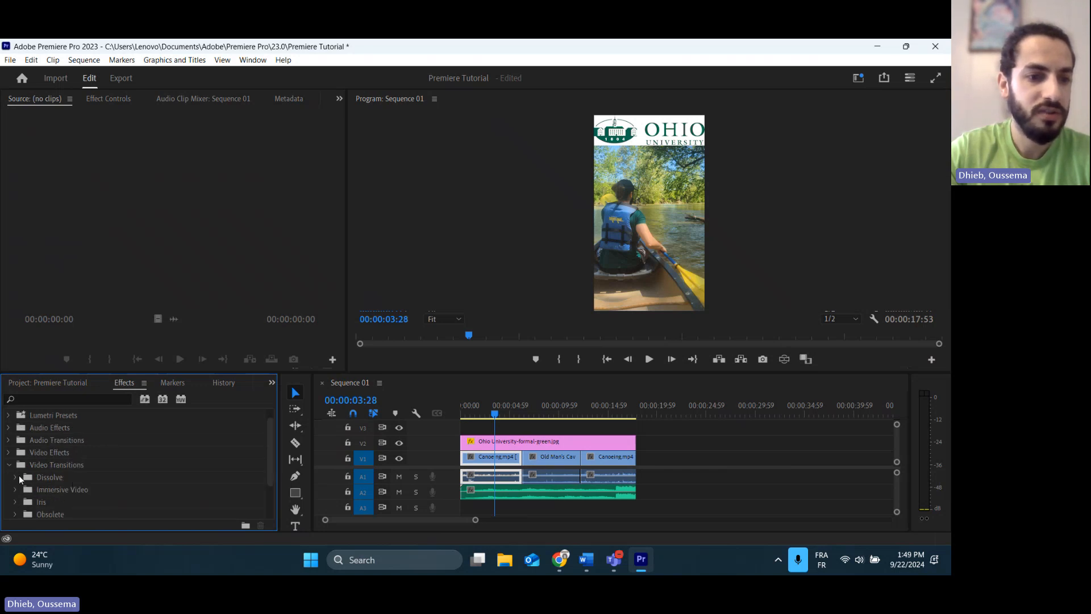
left_click(19, 475)
scroll(70, 455, "down", 2)
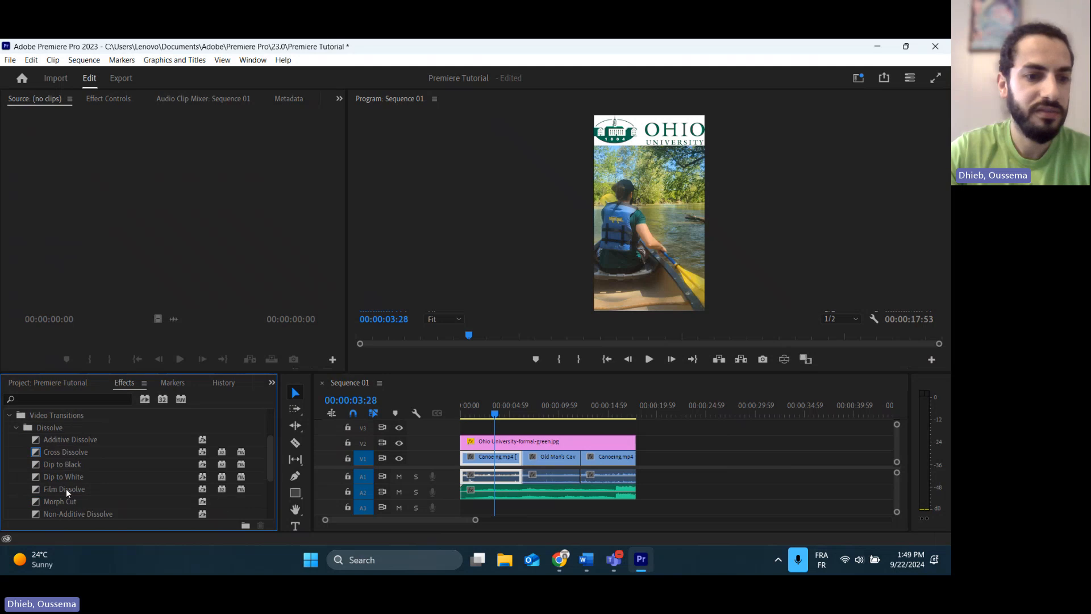
left_click_drag(51, 466, 463, 459)
mouse_move(80, 464)
left_mouse_down()
mouse_move(641, 470)
mouse_move(635, 458)
left_mouse_up()
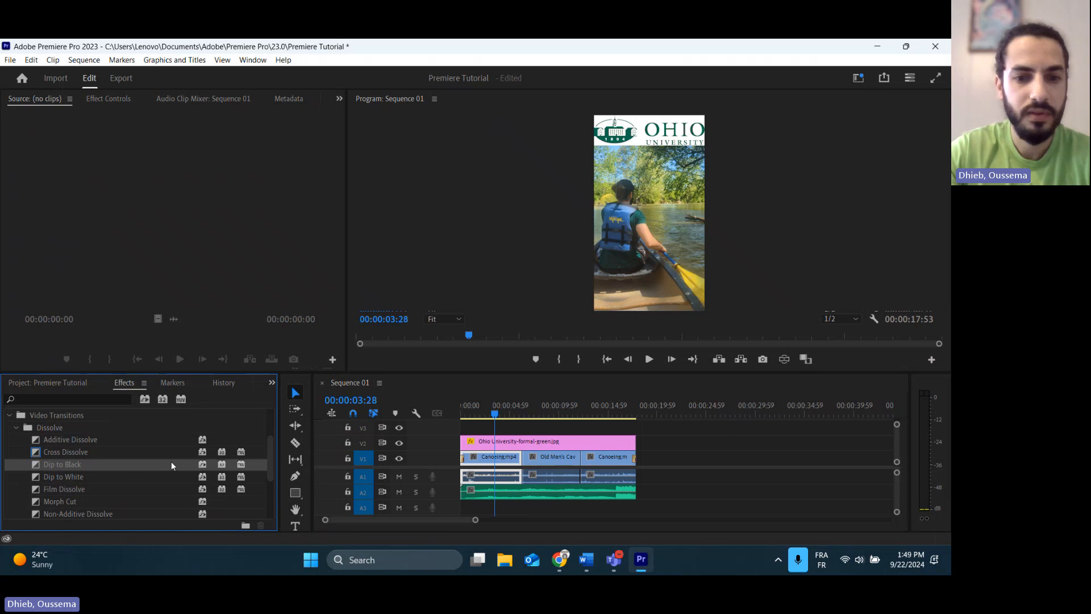
left_click_drag(193, 468, 465, 449)
mouse_move(97, 462)
left_mouse_down()
mouse_move(442, 475)
mouse_move(637, 449)
left_mouse_up()
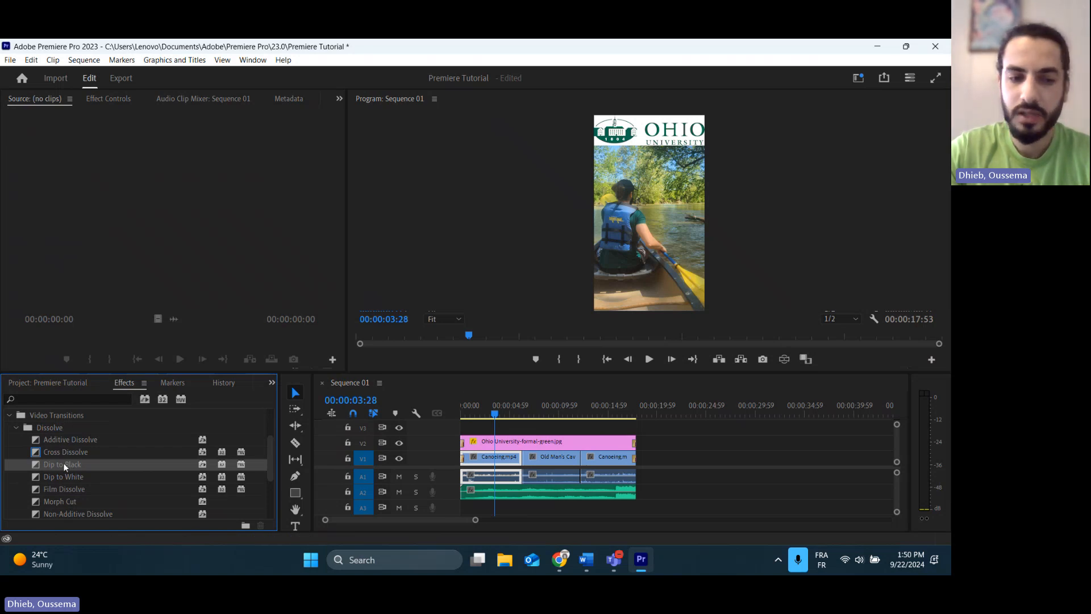
- Apply the Cross Dissolve transition at both cuts between the video clips on track V1
left_click_drag(63, 463, 524, 462)
scroll(73, 450, "down", 1)
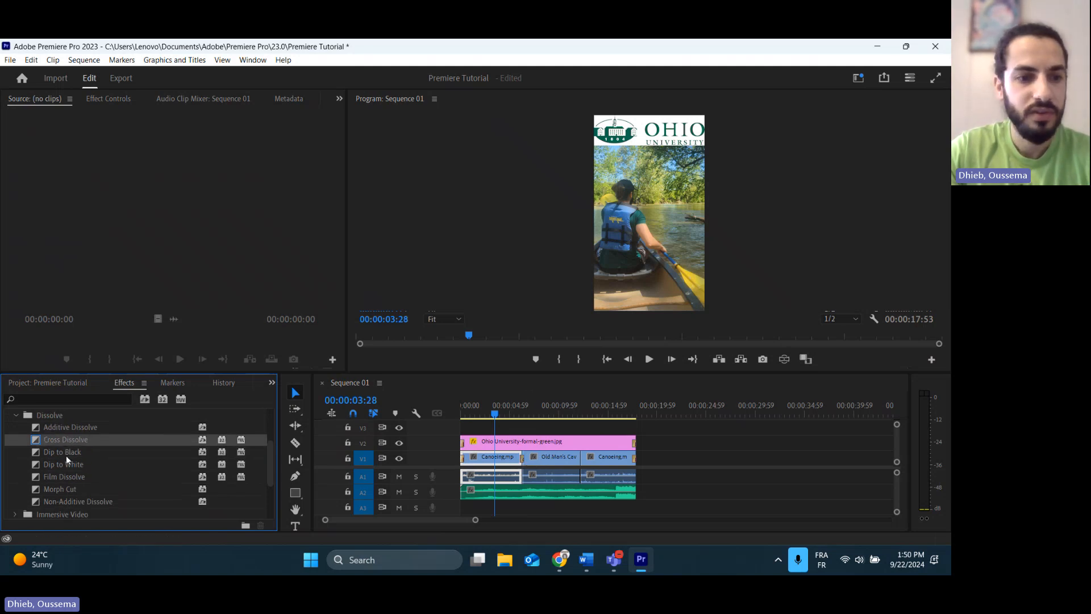
left_click_drag(87, 444, 581, 462)
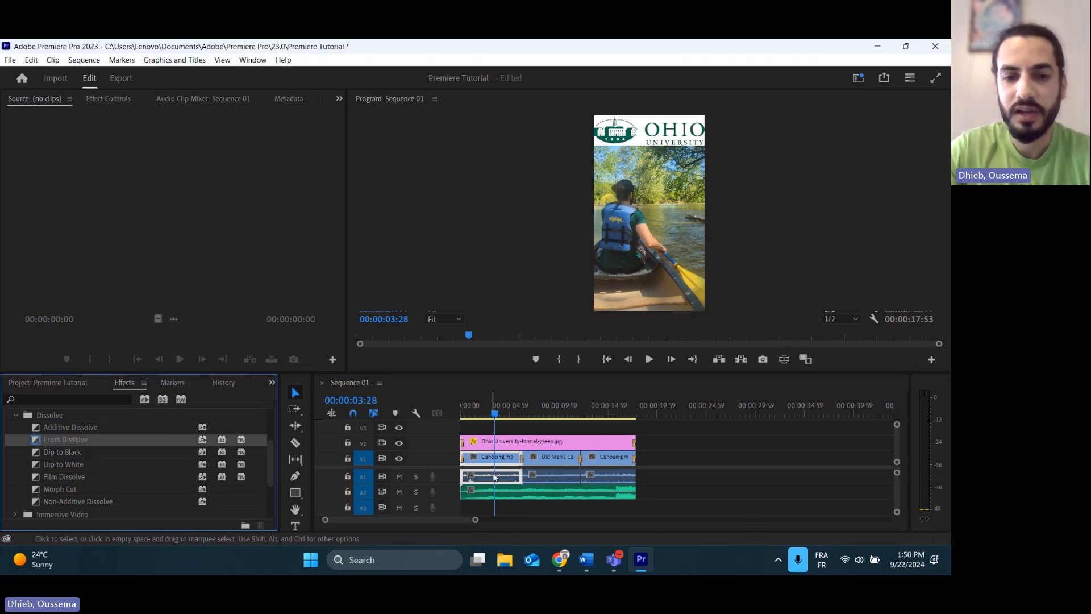
- Set the duration of the opening Dip to Black on track V1 to 00:00:02:25
double_click(463, 465)
left_click(461, 288)
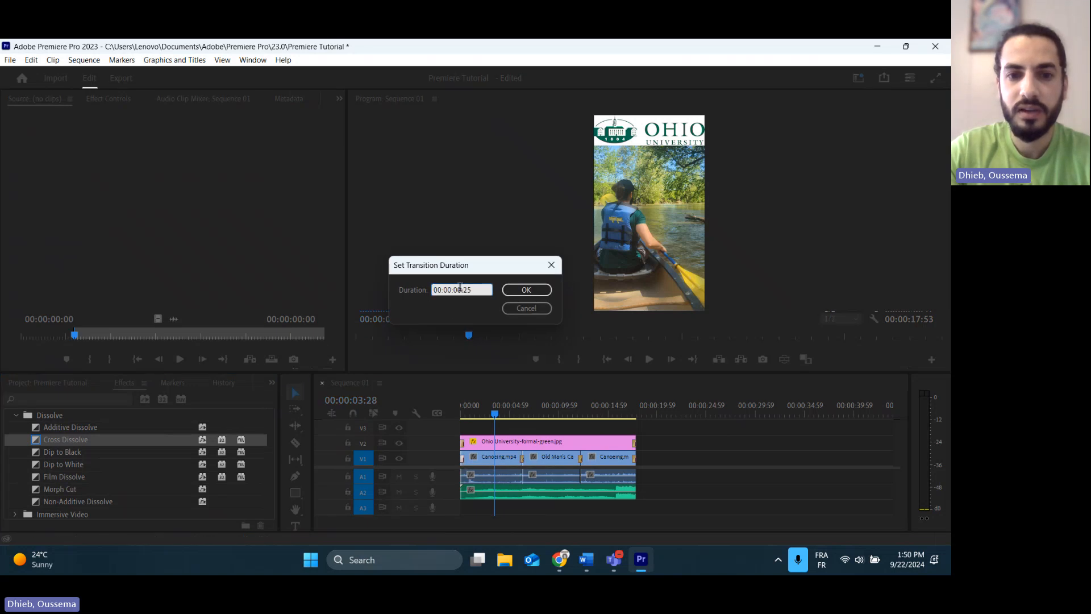
left_click_drag(461, 287, 459, 290)
type("2")
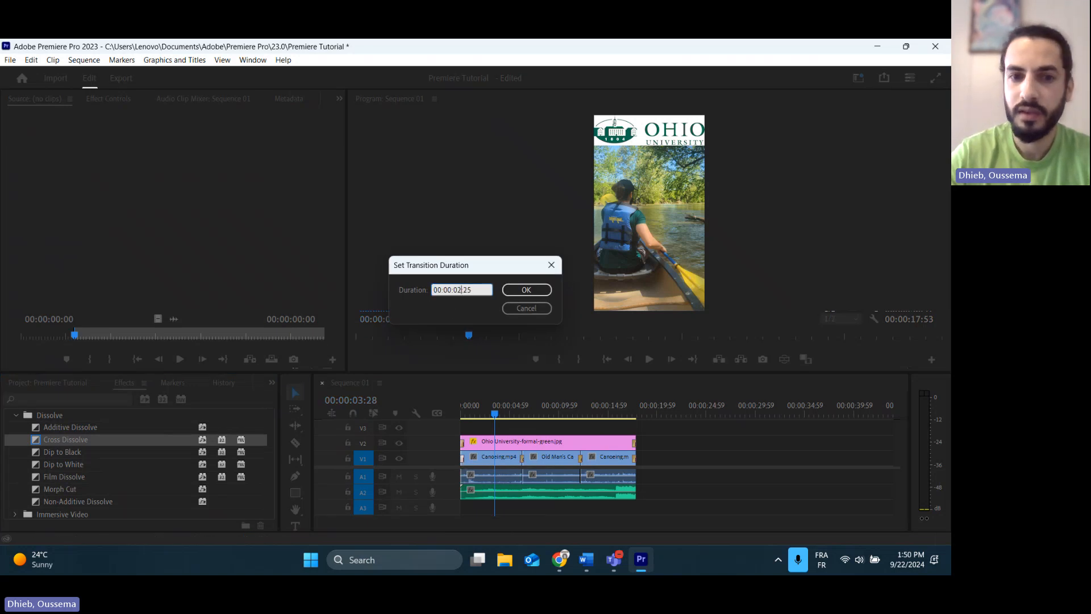
left_click(526, 290)
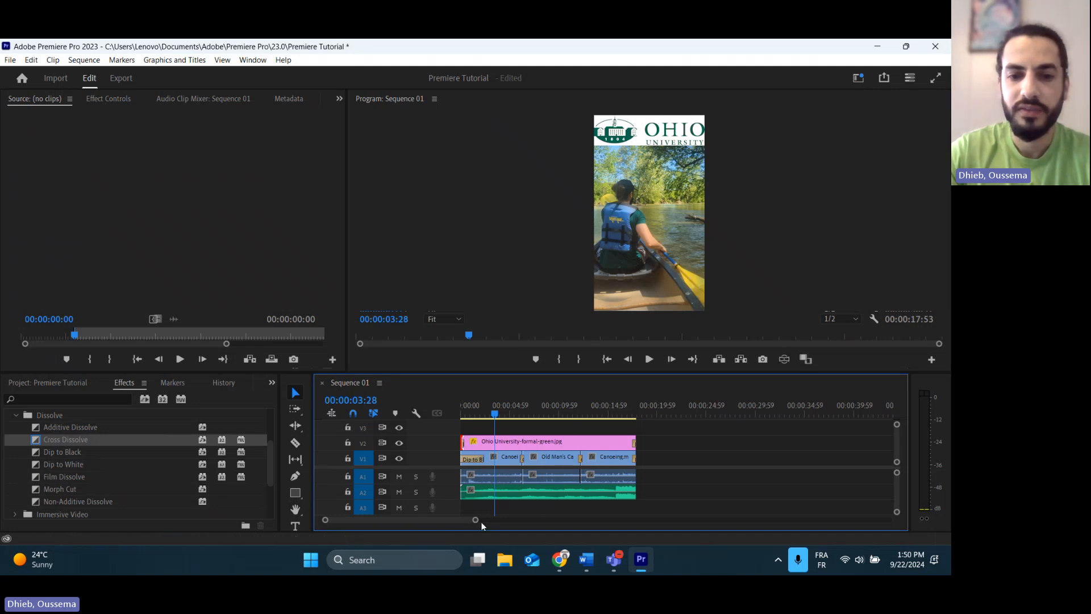
- Lengthen the logo's opening Dip to Black to about the V1 transition's length, and extend the closing Dip to Black on V1 and V2
mouse_move(476, 522)
left_mouse_down()
mouse_move(490, 523)
mouse_move(455, 530)
mouse_move(467, 528)
left_mouse_up()
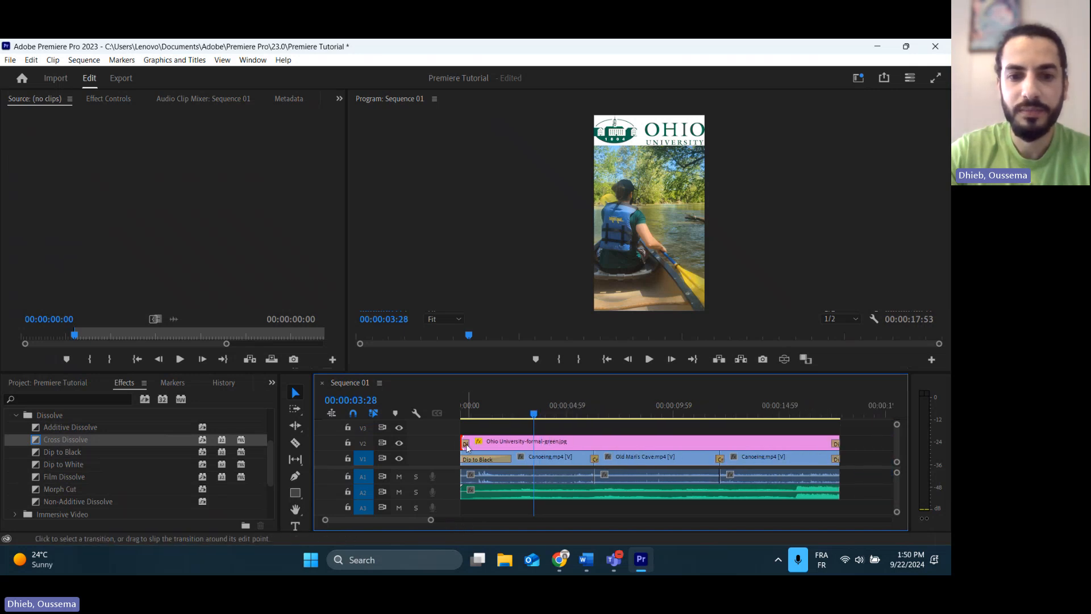
left_click_drag(466, 448, 509, 447)
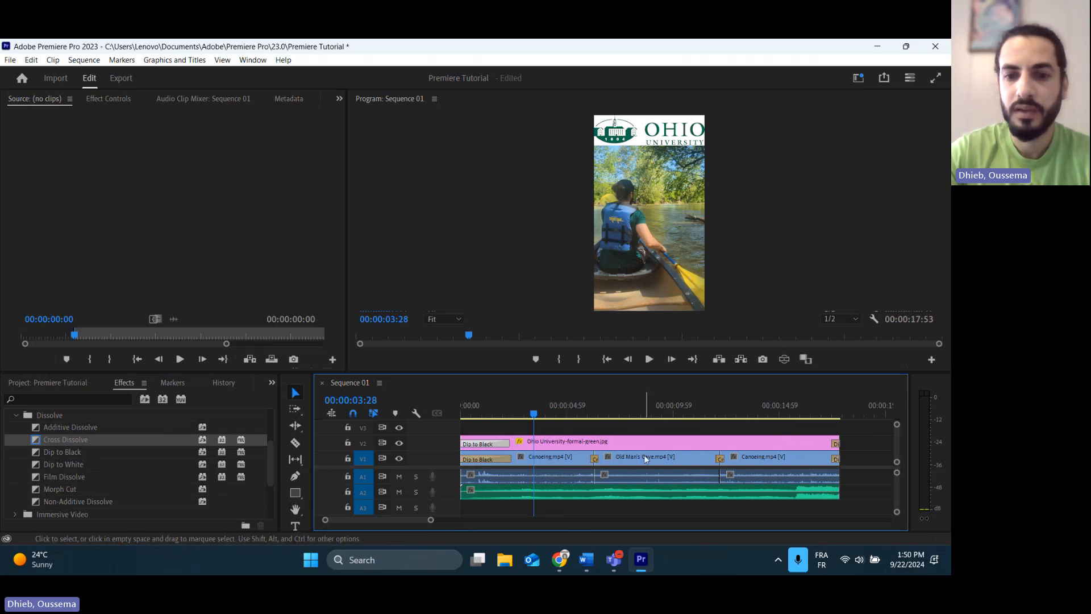
scroll(682, 461, "down", 3)
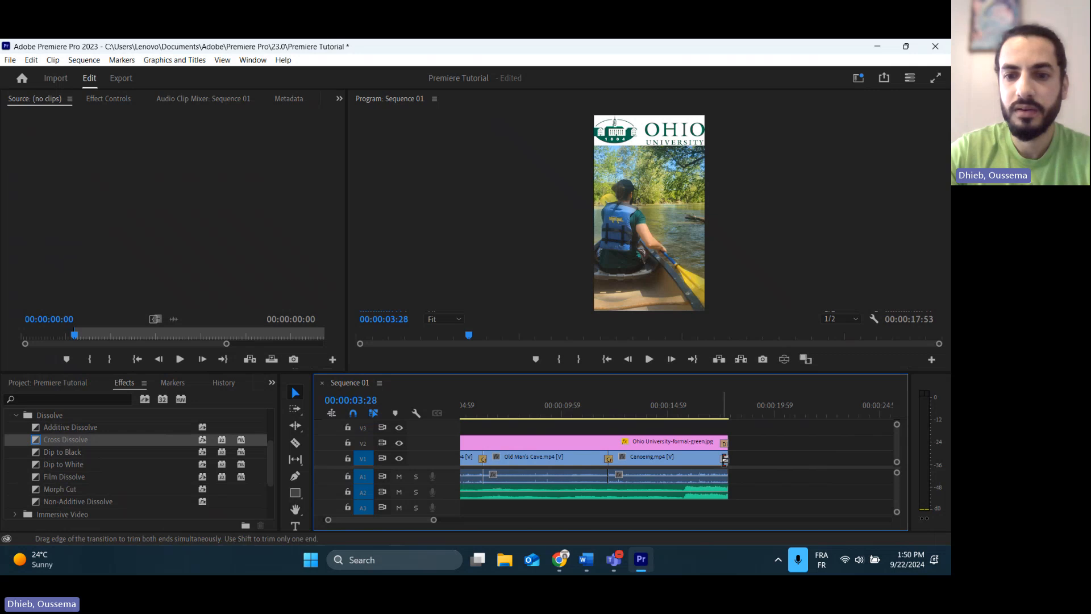
left_click_drag(725, 460, 704, 450)
scroll(705, 449, "up", 3)
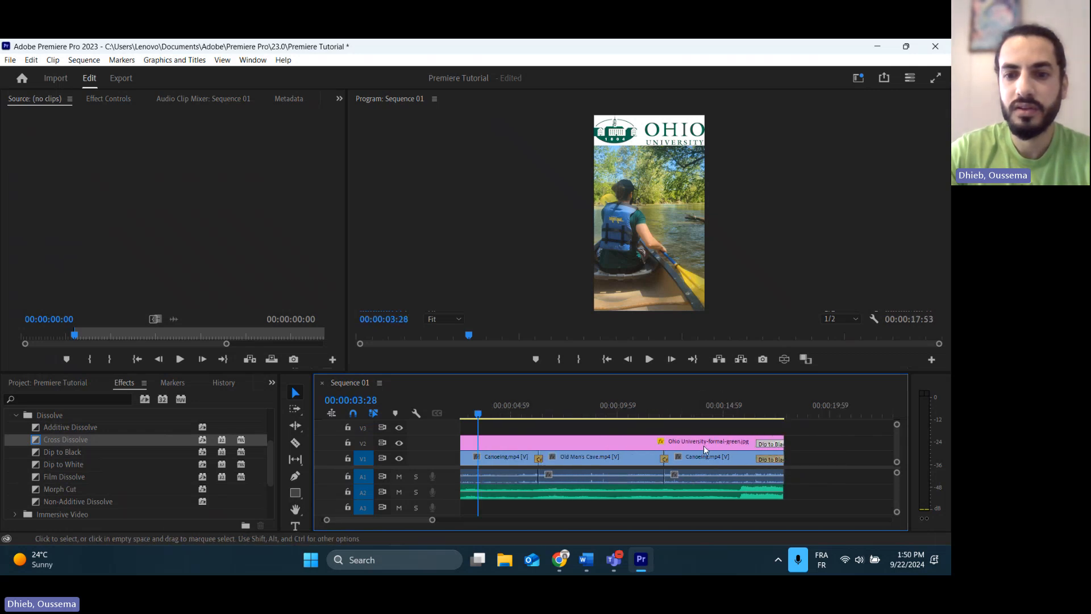
- Play the sequence from its start to review the transitions, and stop during the Old Man's Cave clip
left_click_drag(507, 414, 461, 413)
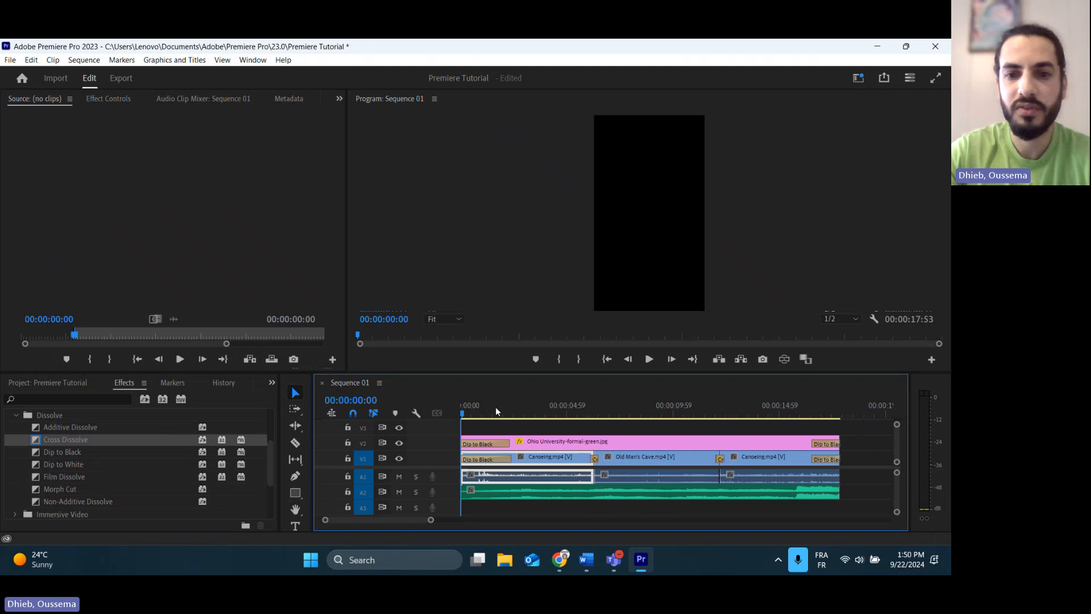
left_click(650, 359)
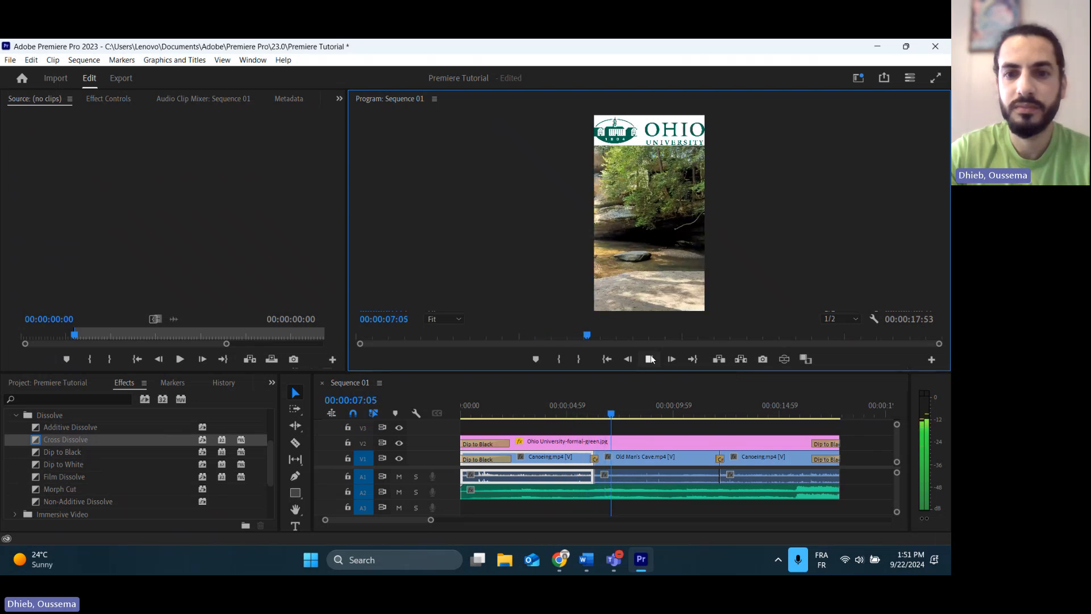
left_click(651, 359)
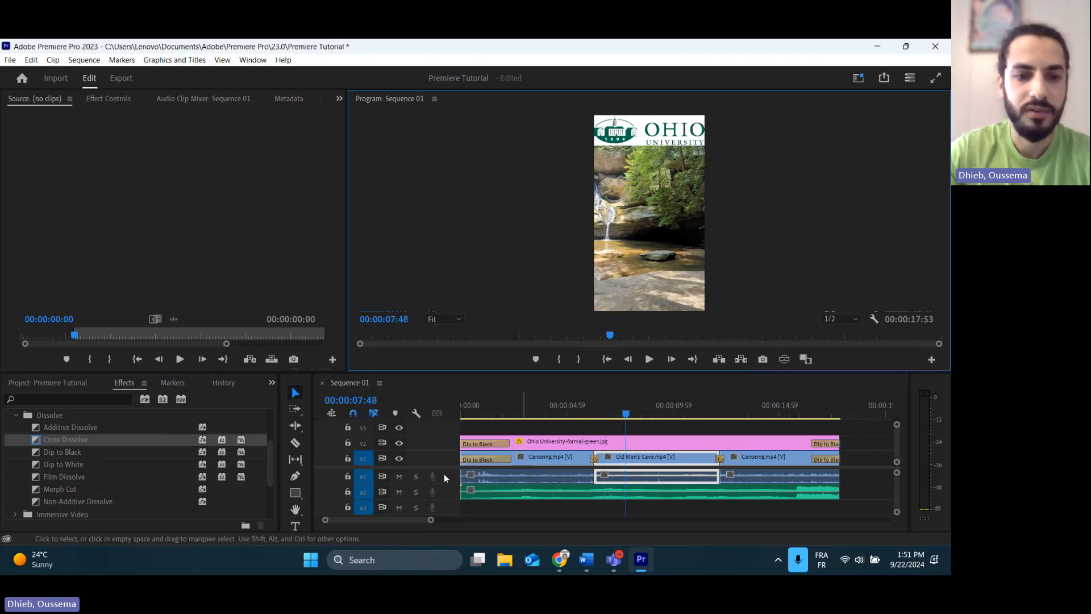
- Move the playhead to 00:00:01:54, select the music clip, and lower the Audio 1 track volume to -5.6 dB in the Audio Track Mixer
left_click(501, 406)
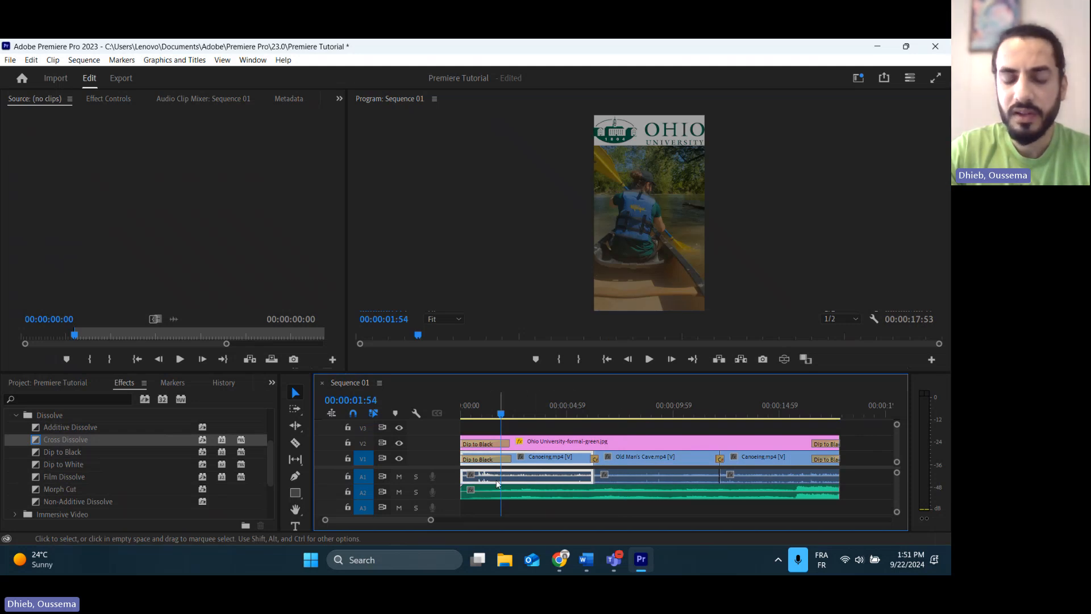
left_click(520, 493)
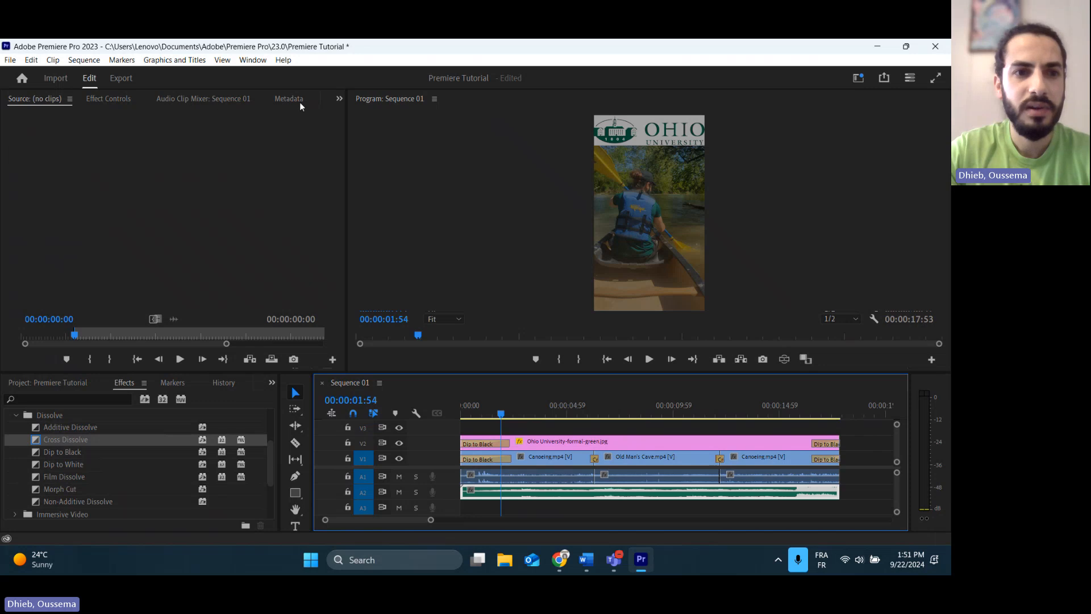
left_click(339, 99)
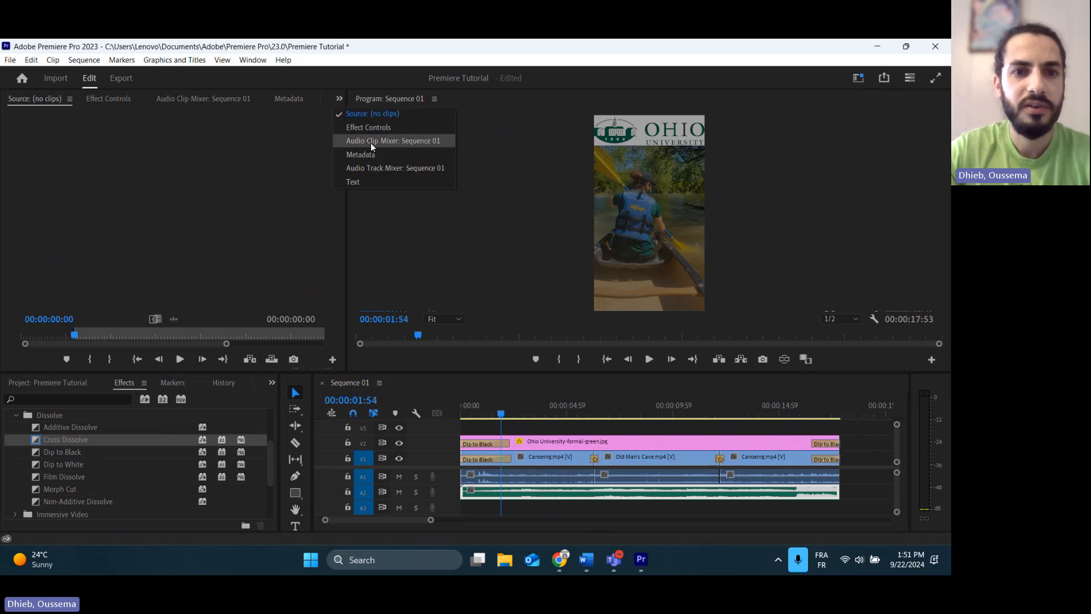
left_click(189, 221)
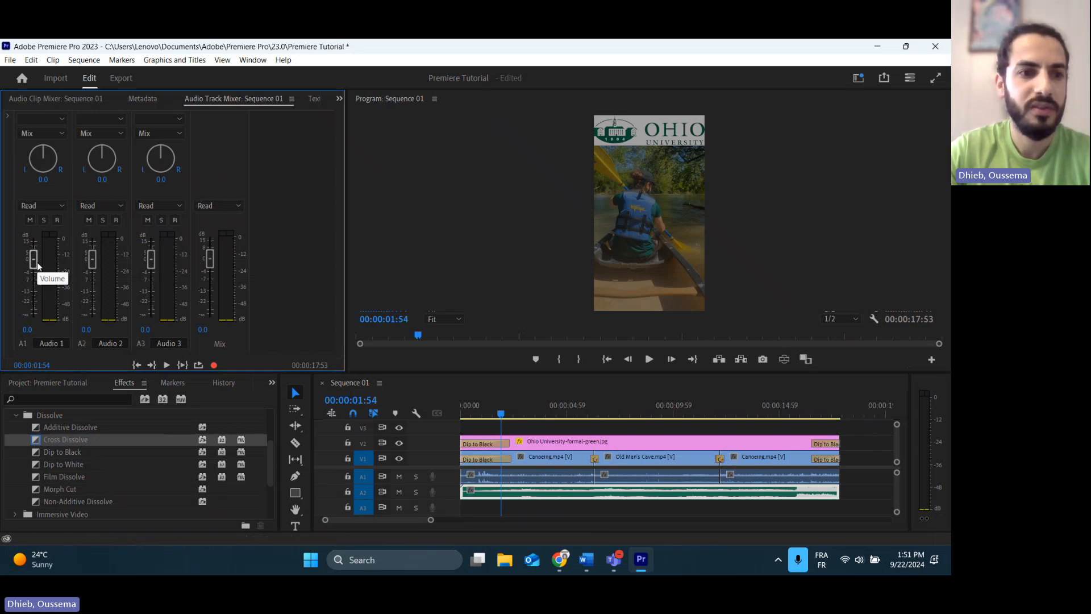
left_click_drag(32, 262, 28, 280)
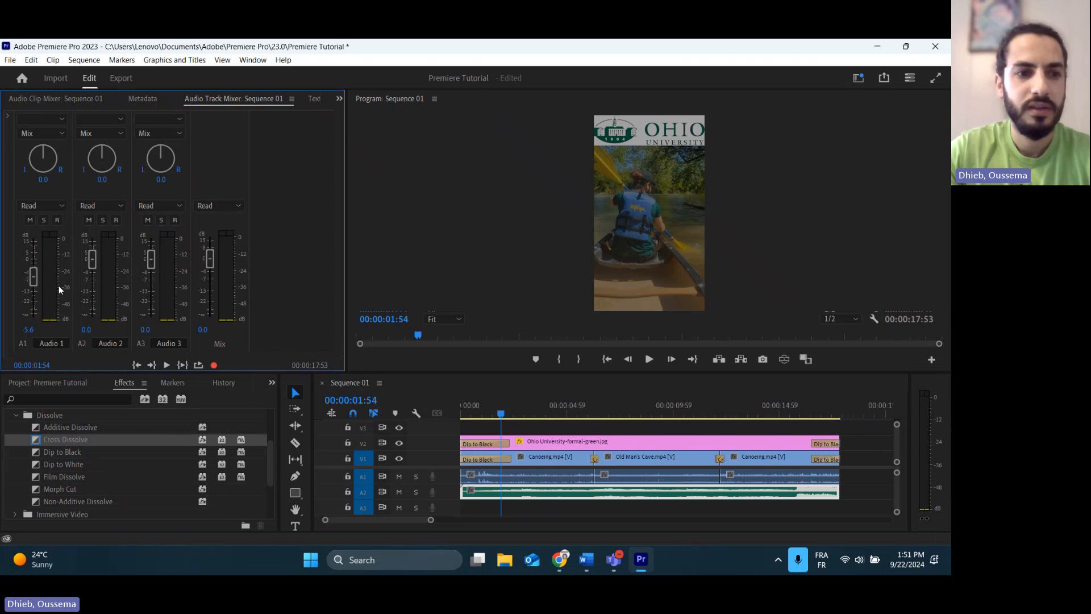
- Play the sequence from the beginning to check the audio balance, and stop at 00:00:05:07
left_click(405, 422)
key("Home")
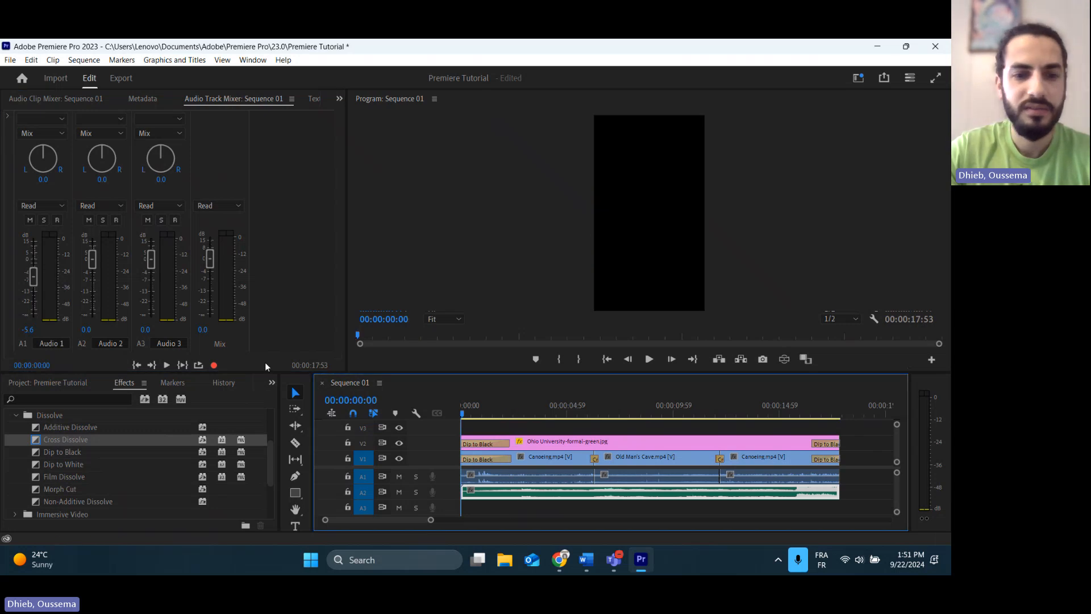
left_click(649, 359)
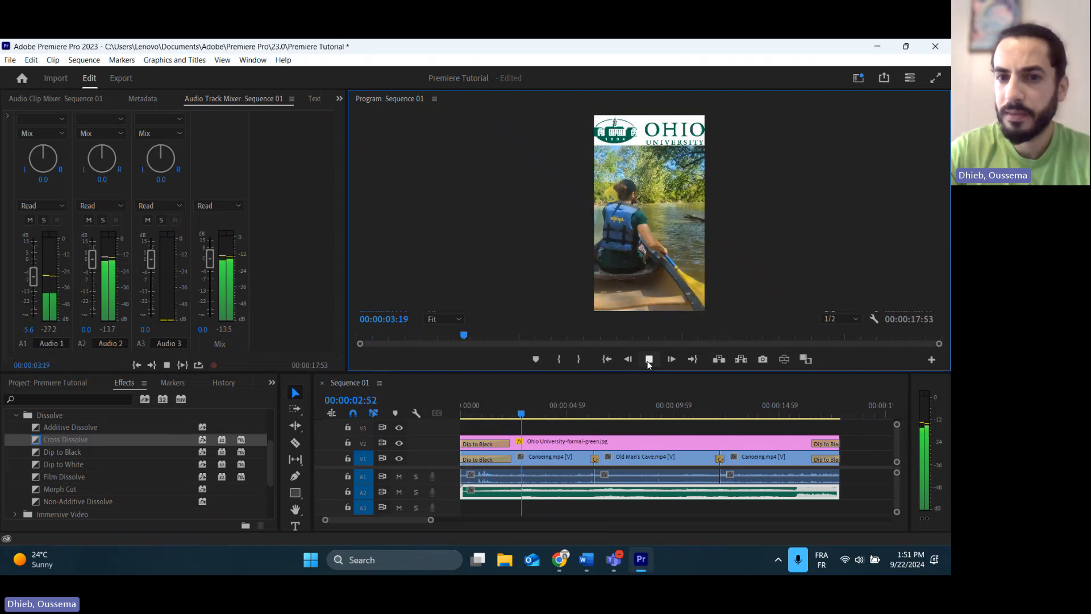
left_click(649, 362)
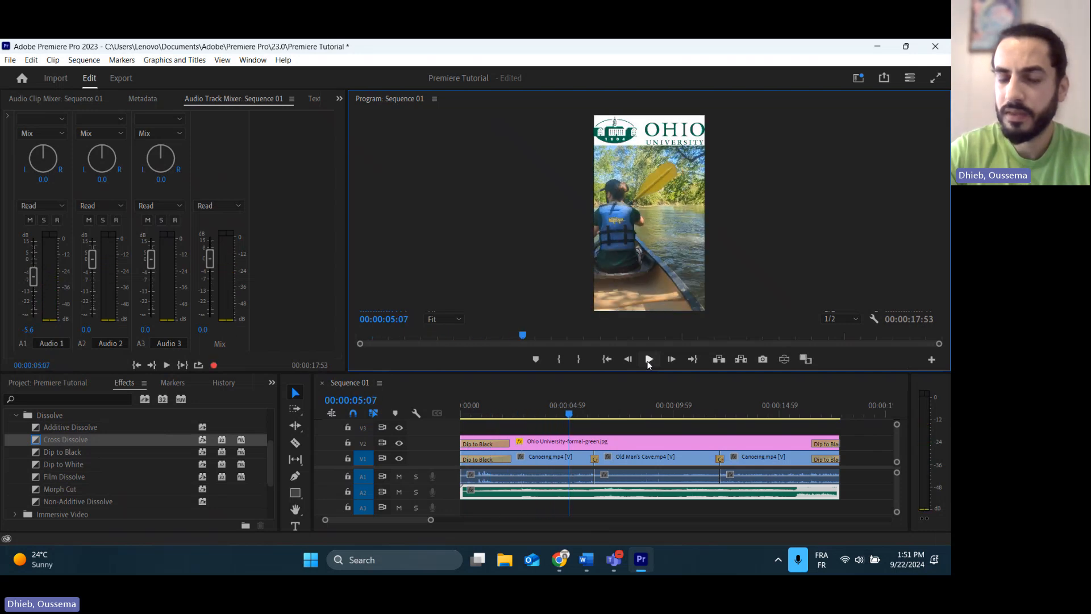
- Collapse the Dissolve folder within the Video Transitions effects
scroll(115, 489, "down", 3)
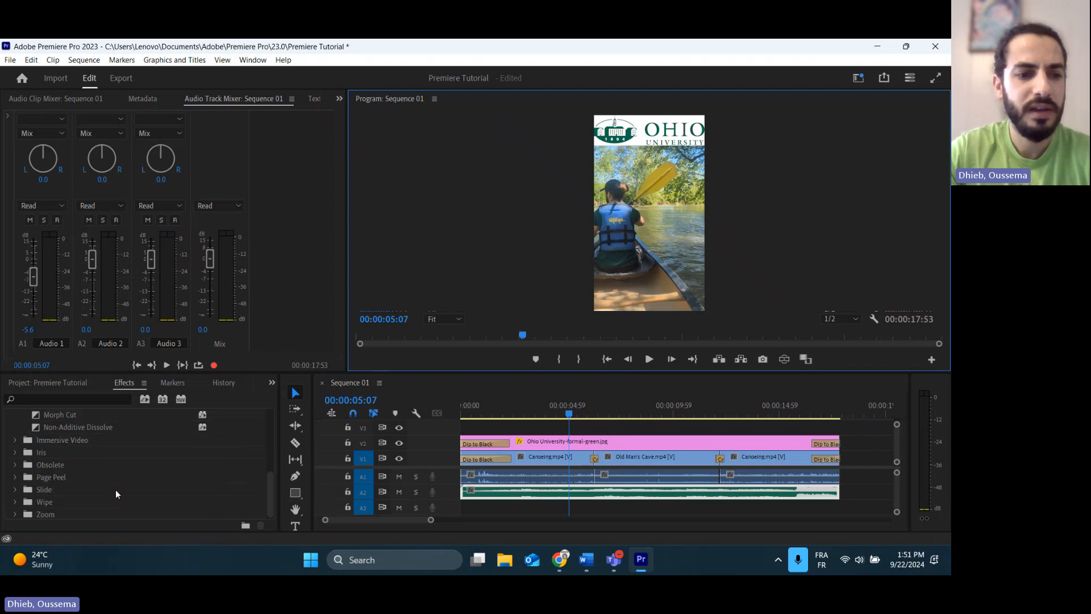
scroll(101, 451, "up", 3)
left_click(18, 414)
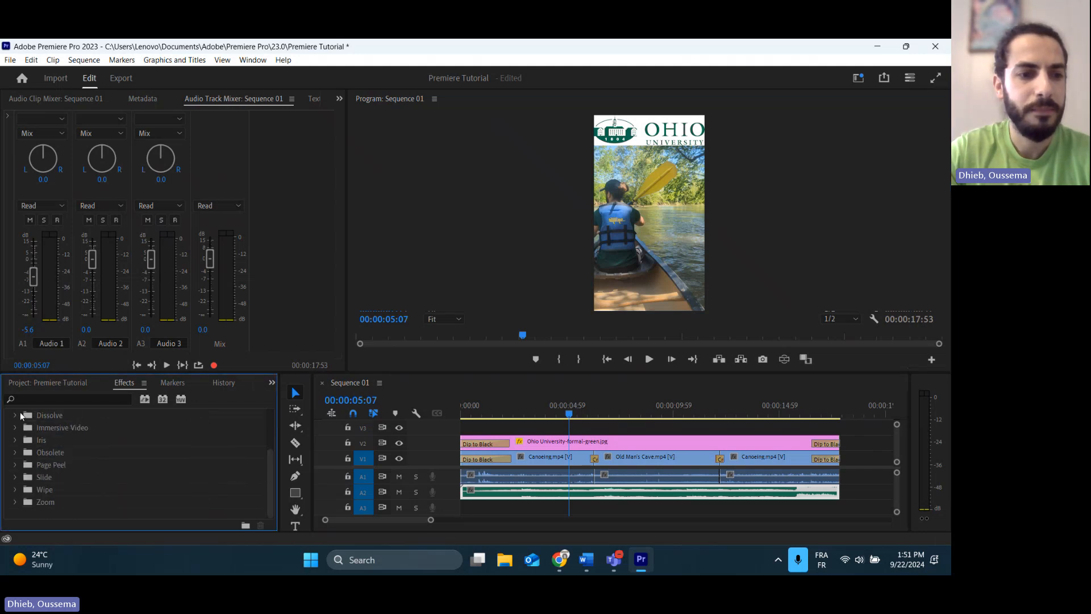
- Apply Exponential Fade to the start of both the clip audio and the music, and lengthen the fade on the first clip's audio
scroll(51, 449, "up", 2)
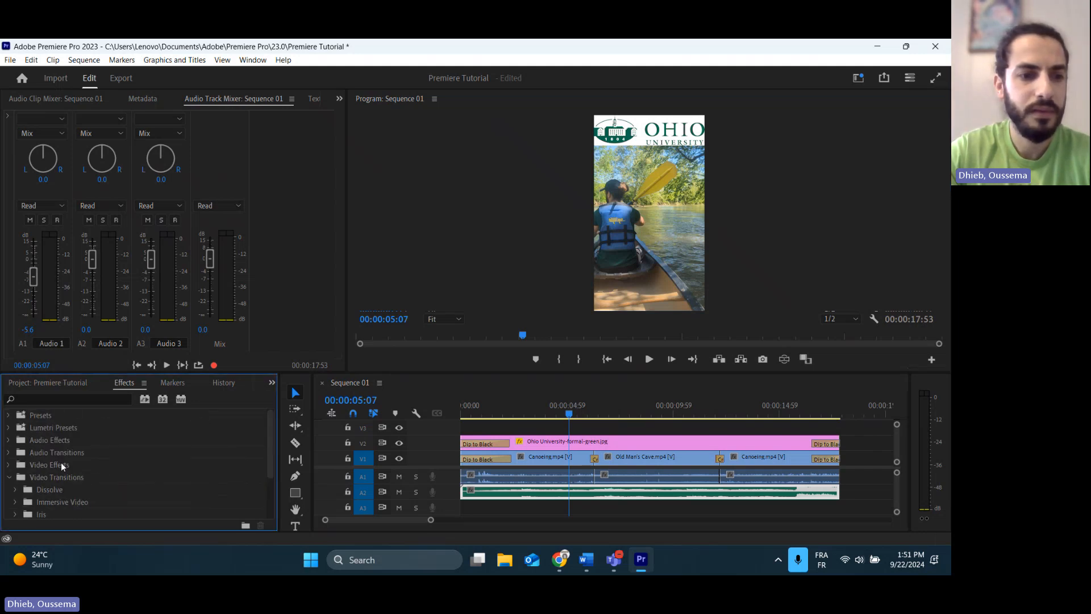
left_click(9, 478)
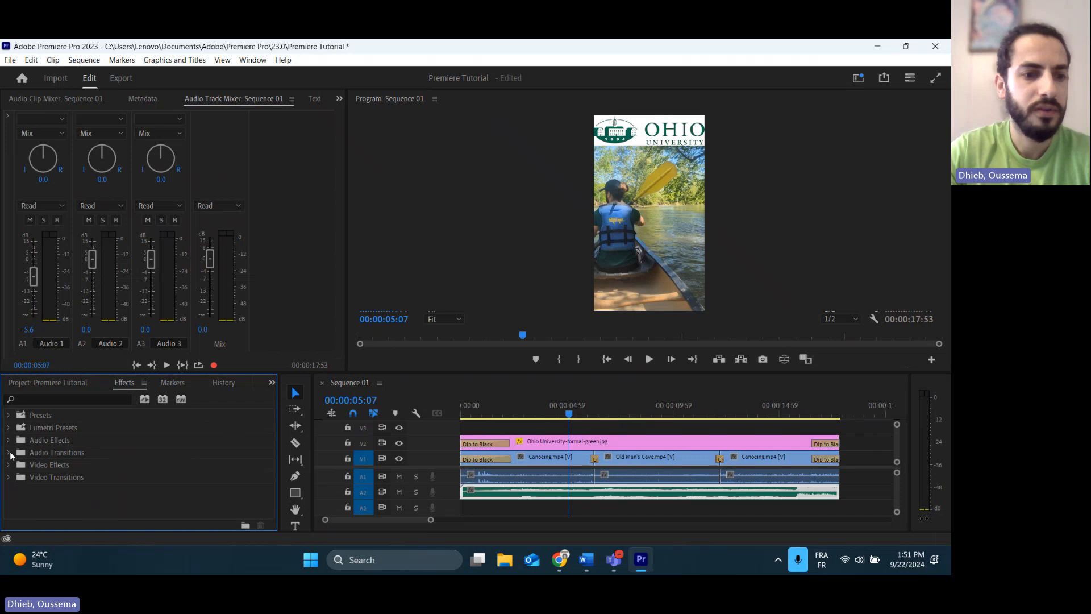
left_click(9, 453)
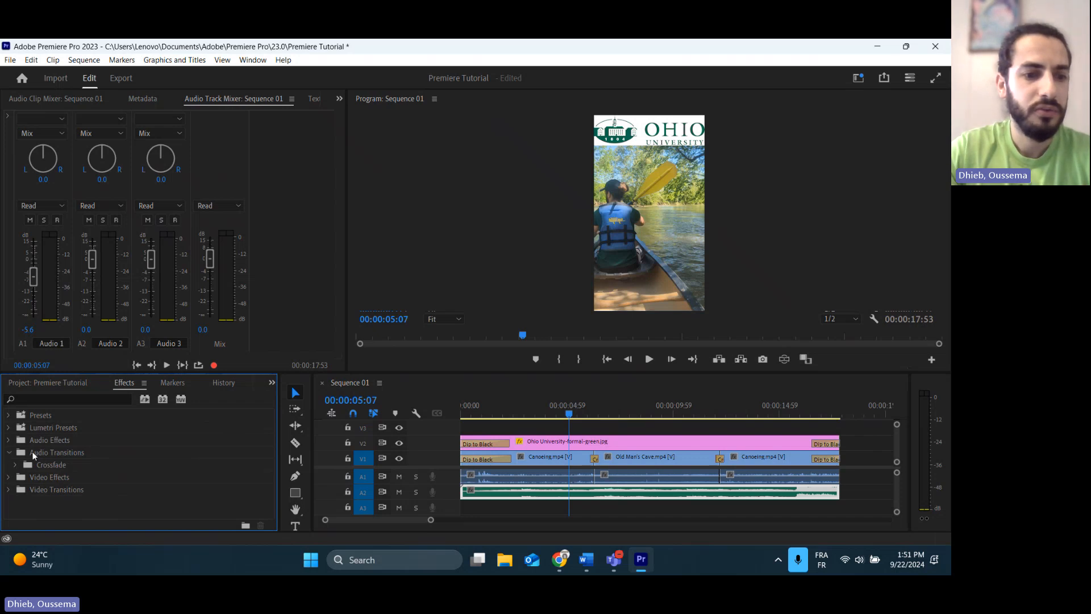
left_click(17, 466)
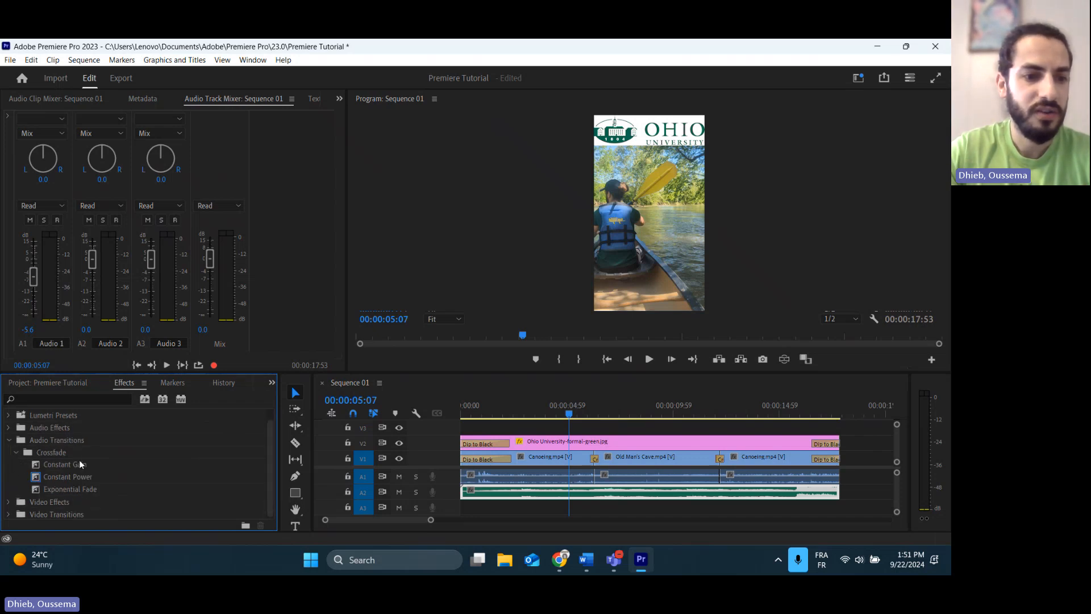
left_click_drag(59, 491, 471, 484)
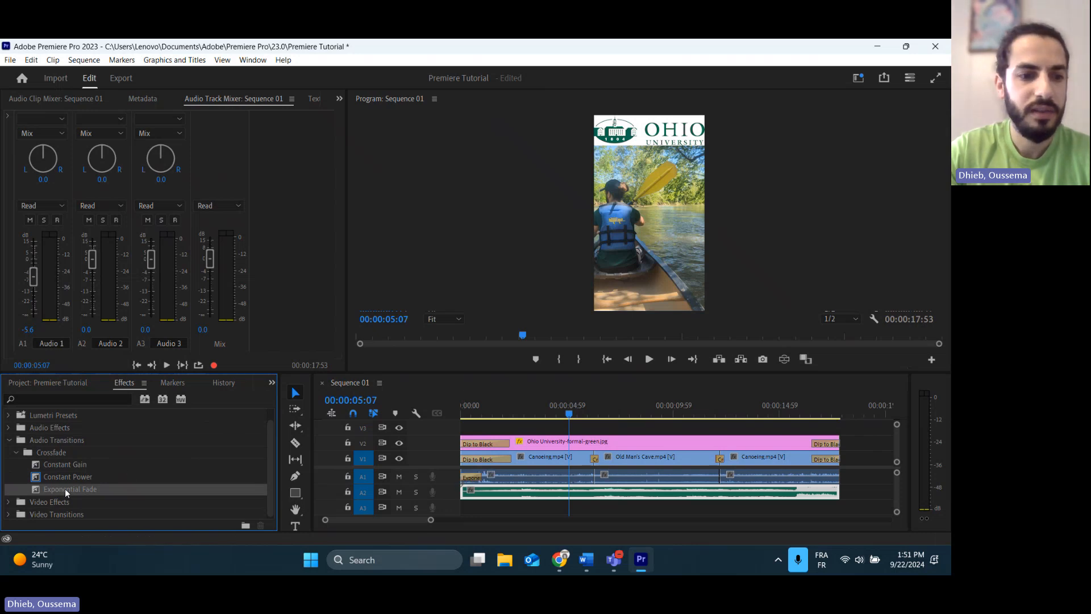
left_click_drag(64, 489, 504, 477)
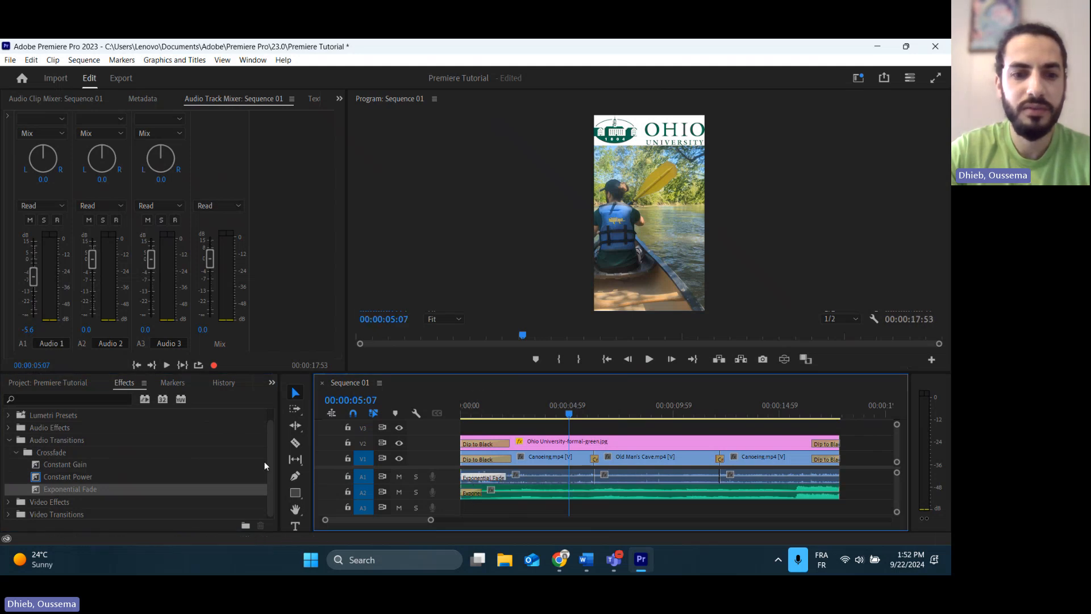
- Apply Exponential Fade to the end of both the last clip's audio and the music, extending the clip audio's fade slightly
left_click_drag(95, 491, 580, 493)
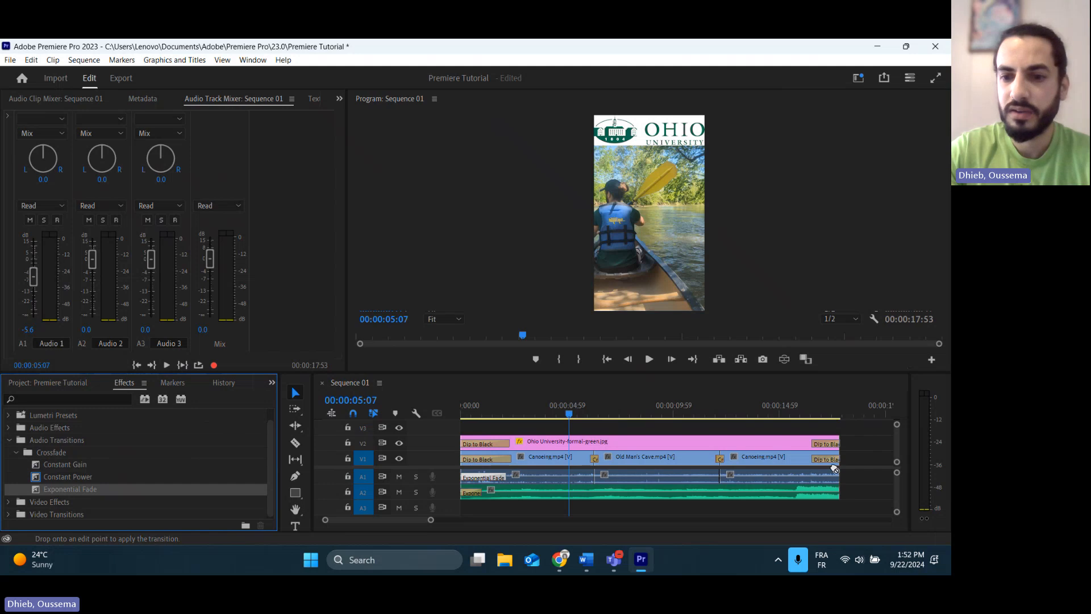
left_click_drag(834, 469, 836, 478)
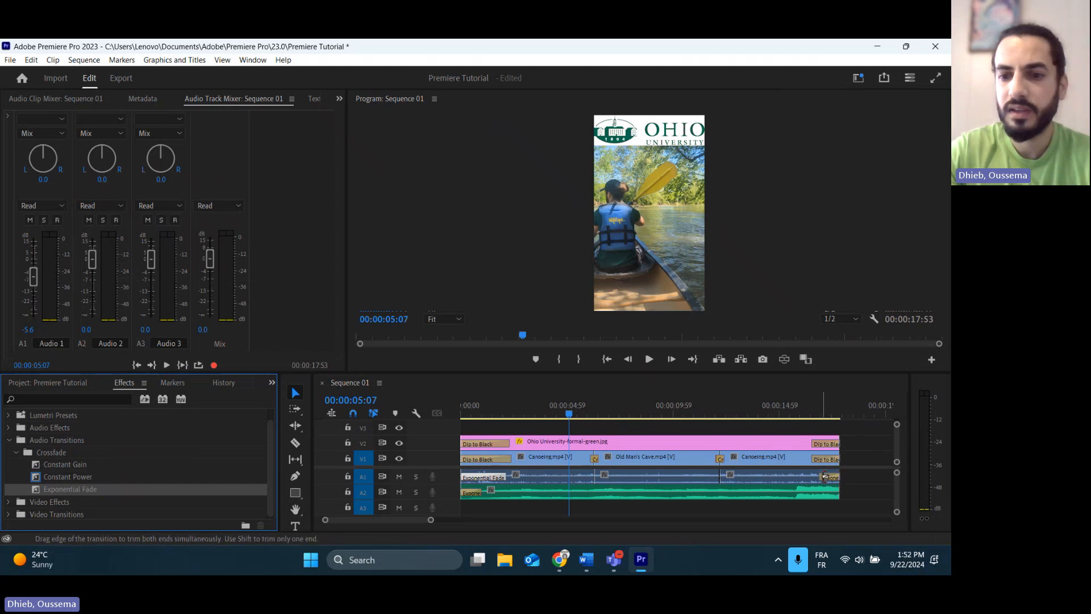
left_click(826, 477)
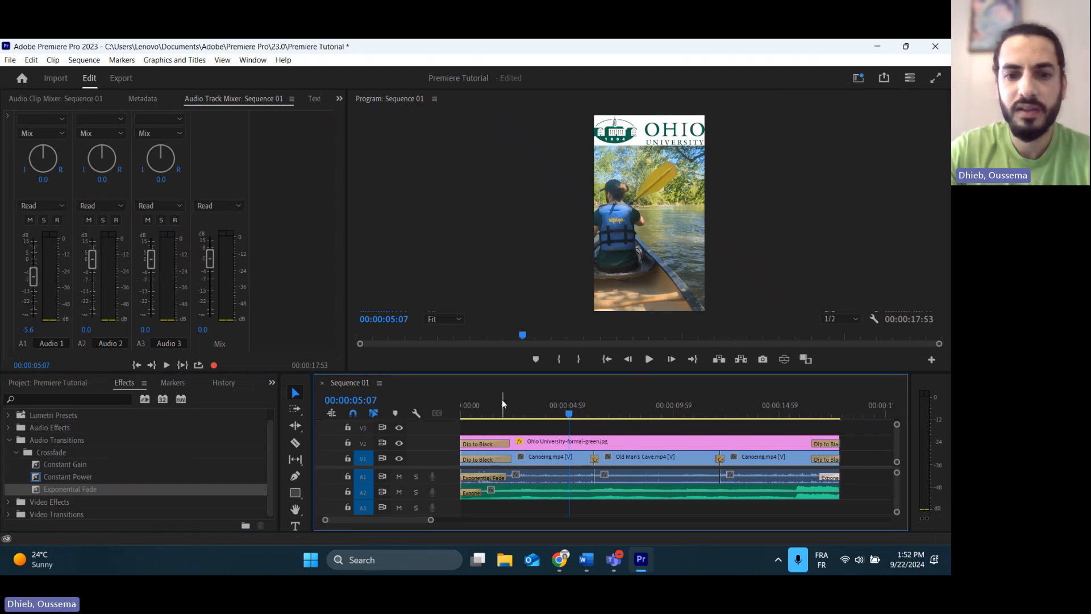
left_click_drag(80, 490, 841, 498)
- Play the sequence from the beginning to check the audio fades, and stop at 00:00:07:07
left_click_drag(540, 413, 399, 416)
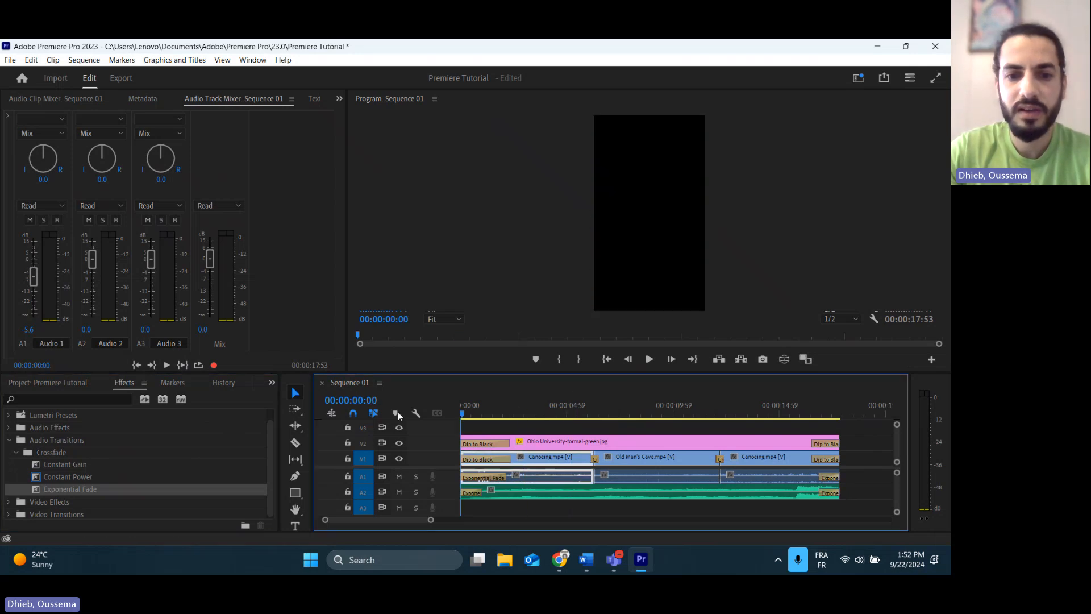
left_click(649, 360)
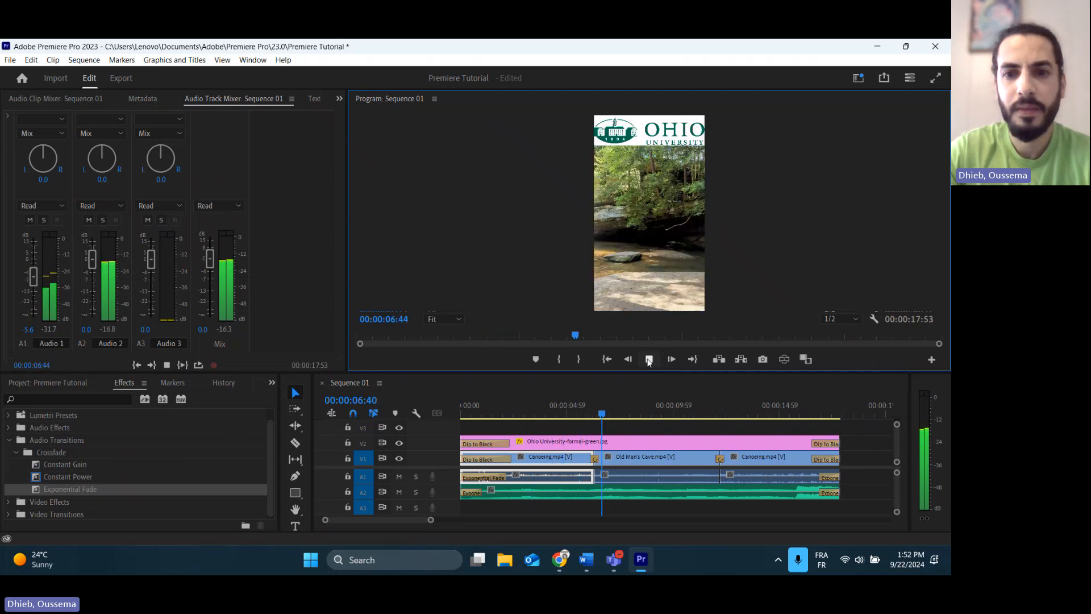
left_click(648, 359)
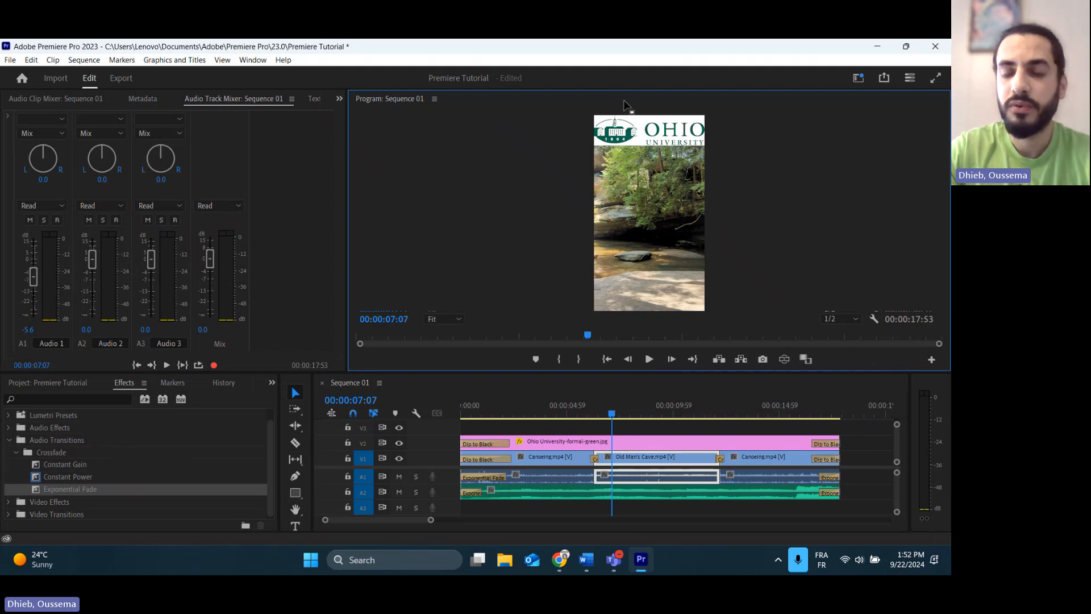
- Maximize the Program monitor to watch the sequence through to its end, then restore the layout and stop playback at 00:00:03:57
key("grave")
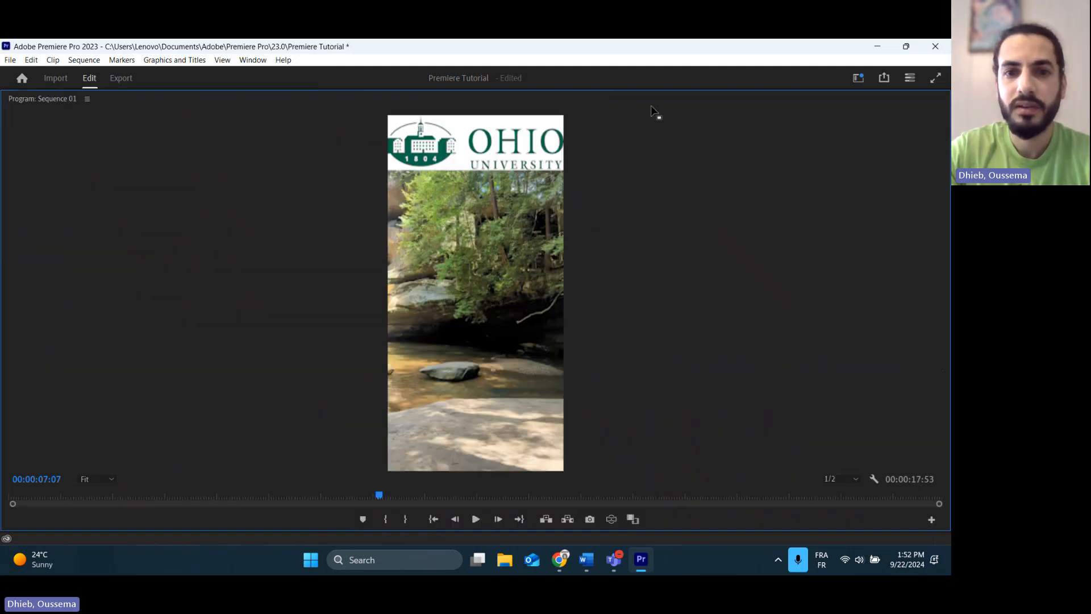
left_click(478, 520)
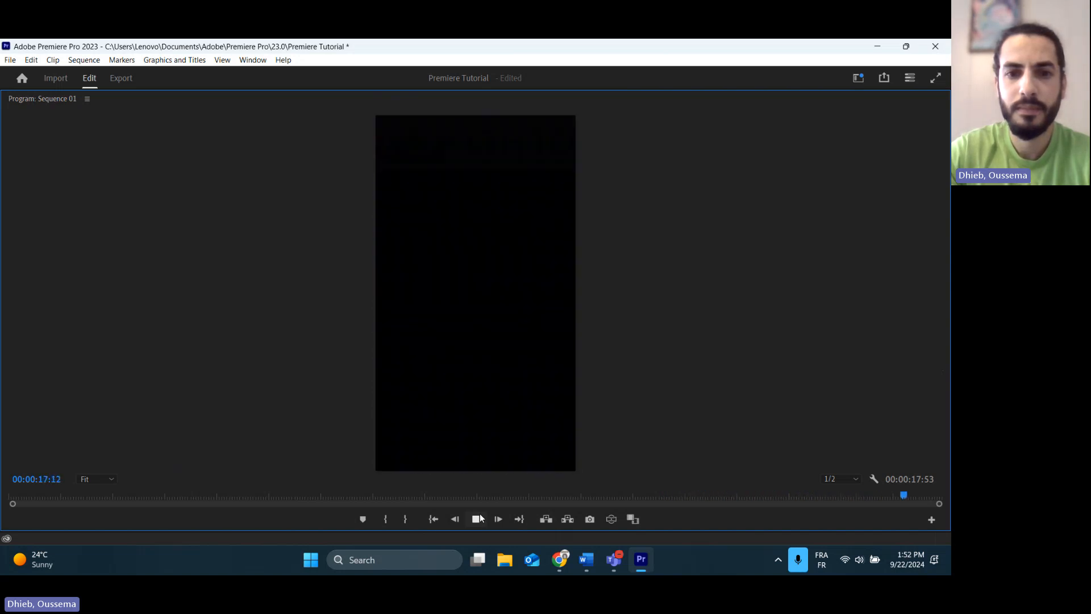
key("space")
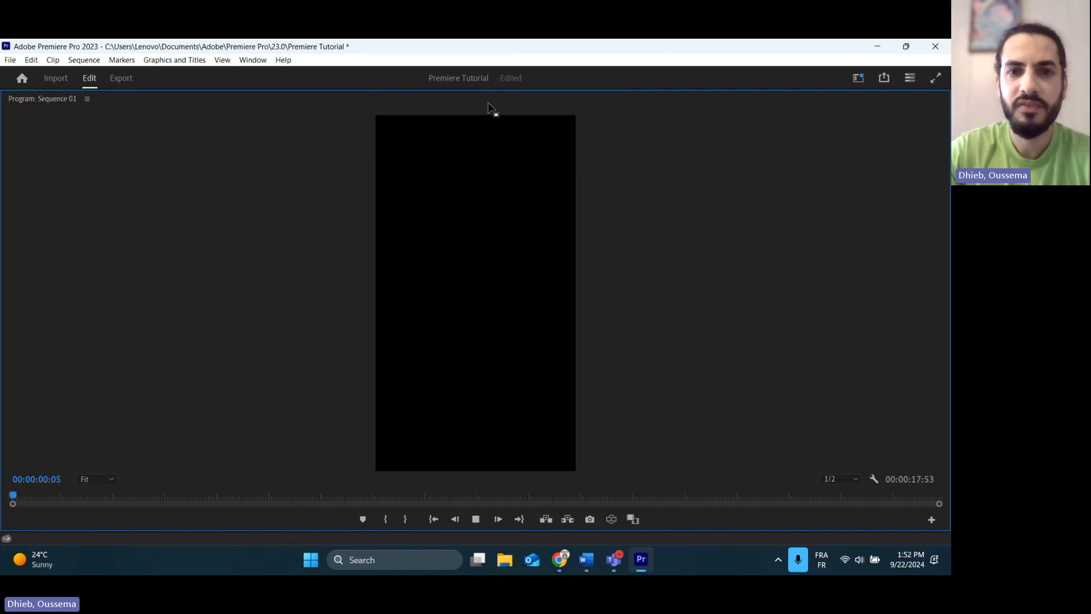
key("grave")
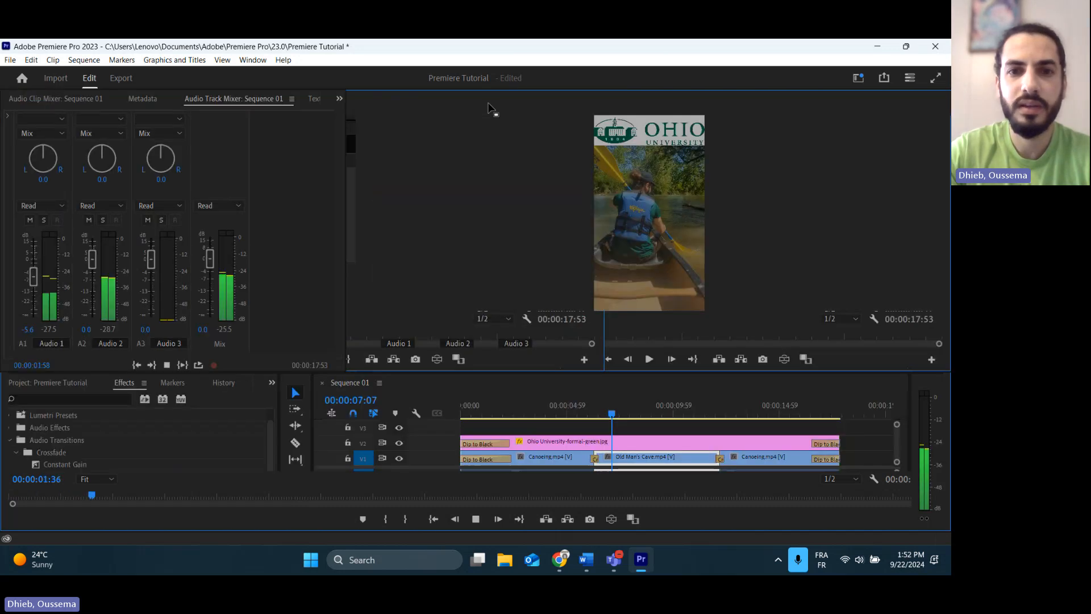
key("space")
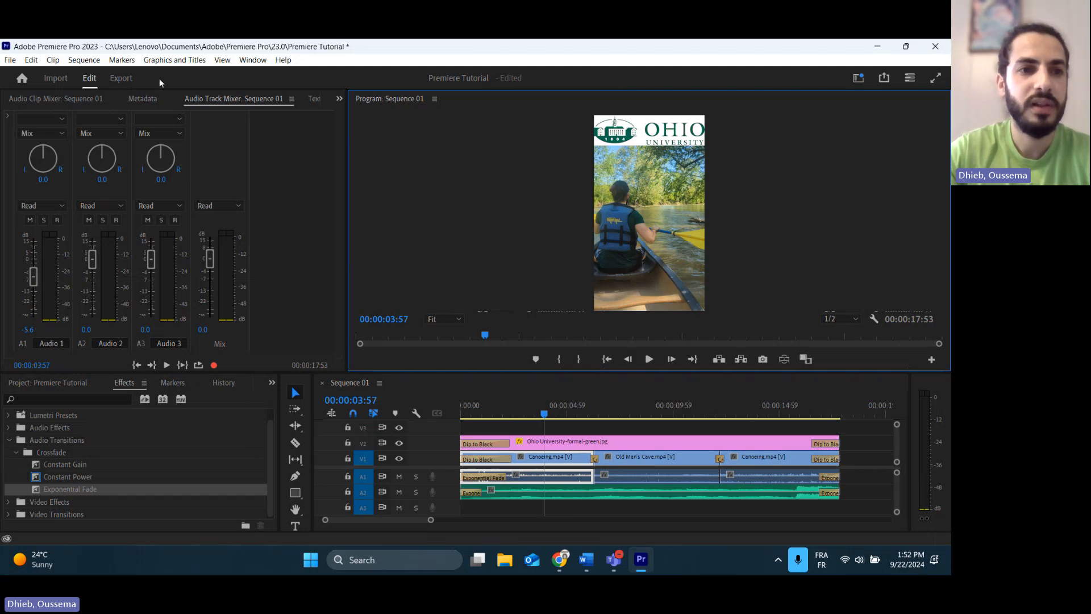
- Open the export settings for Sequence 01 and name the output file camping.mp4
left_click(121, 79)
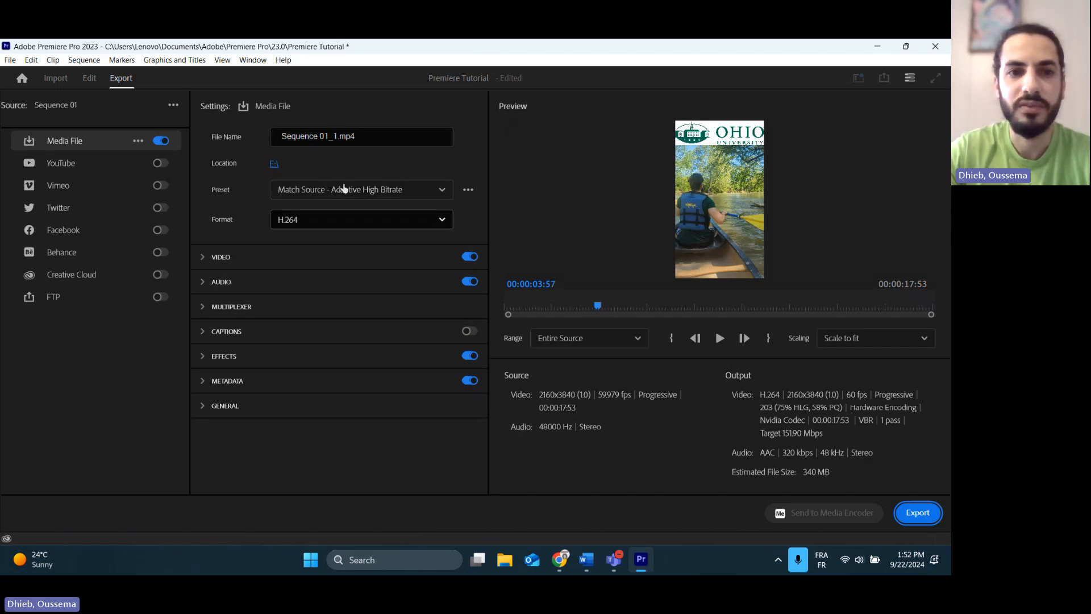
left_click_drag(338, 136, 217, 141)
left_click(220, 142)
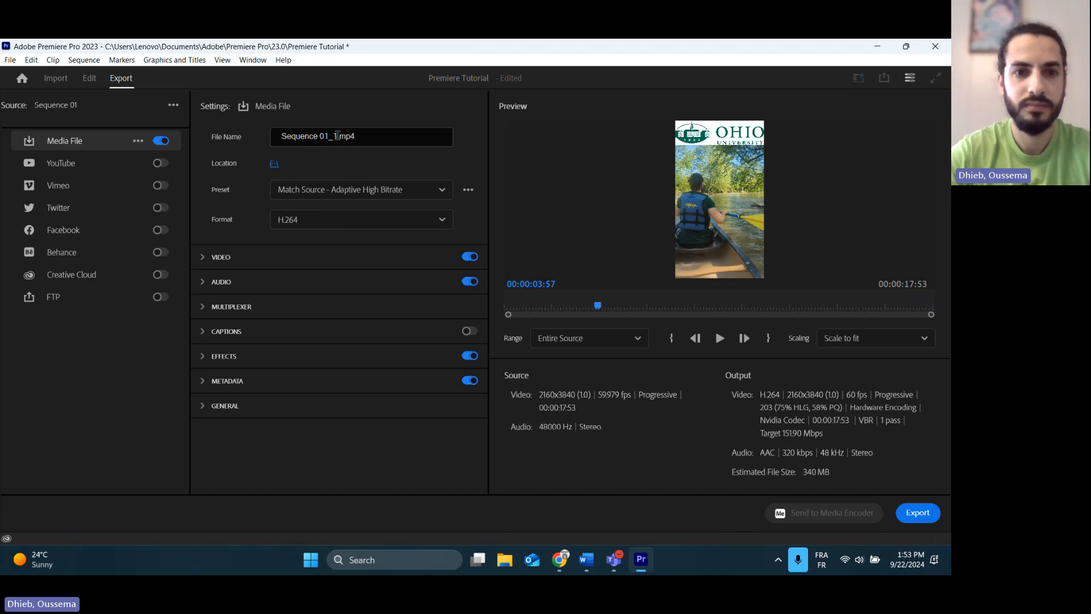
left_click_drag(339, 137, 274, 139)
type("camping")
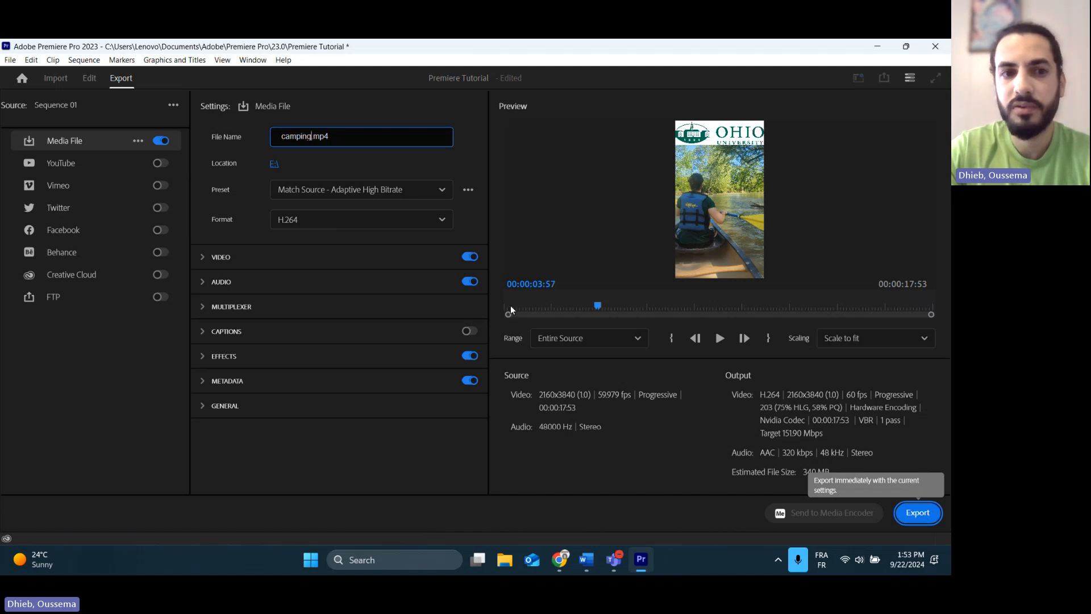
- Set the export location to the EDCT 6012 folder on the Desktop and export the video
left_click(273, 165)
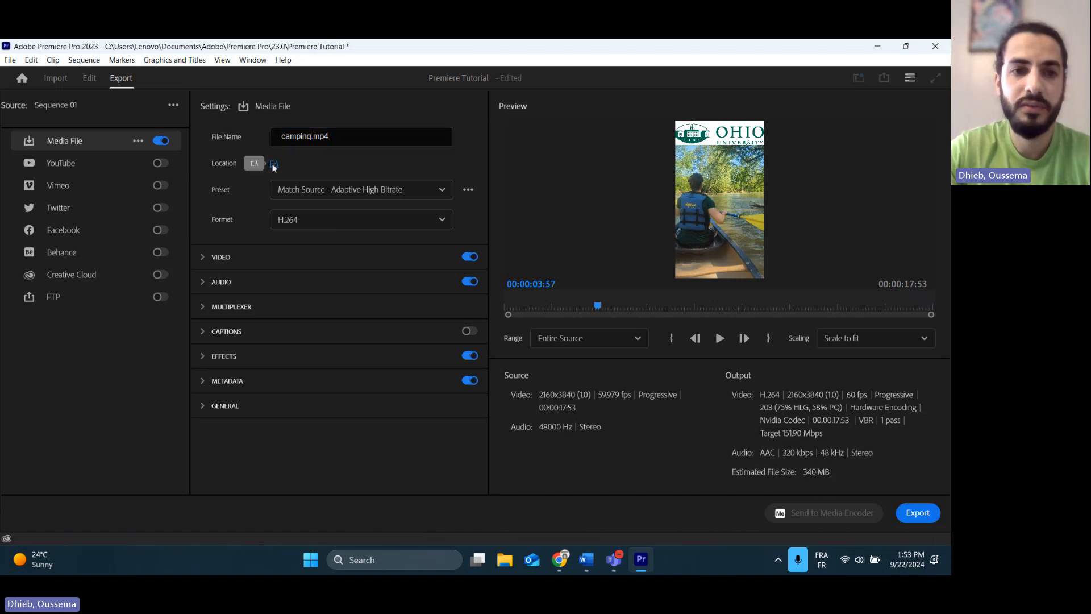
scroll(50, 220, "up", 3)
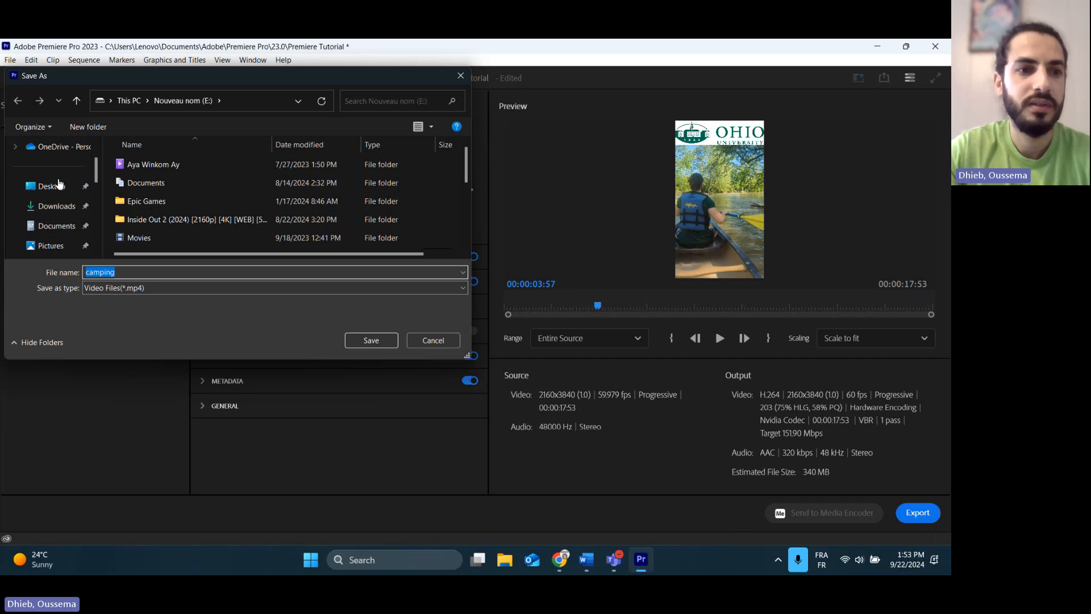
left_click(52, 185)
double_click(216, 188)
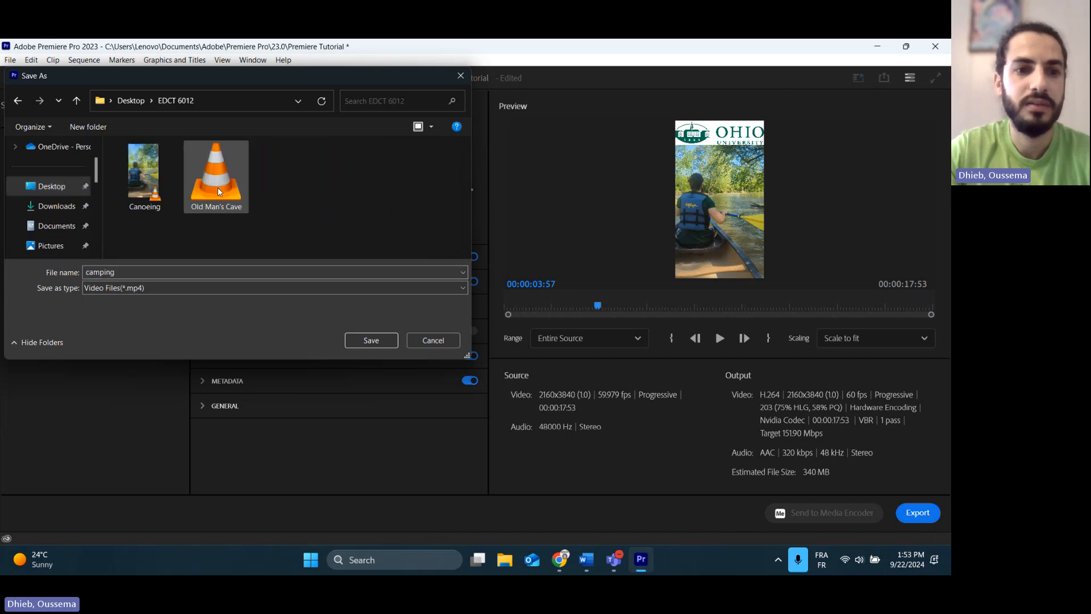
left_click(370, 341)
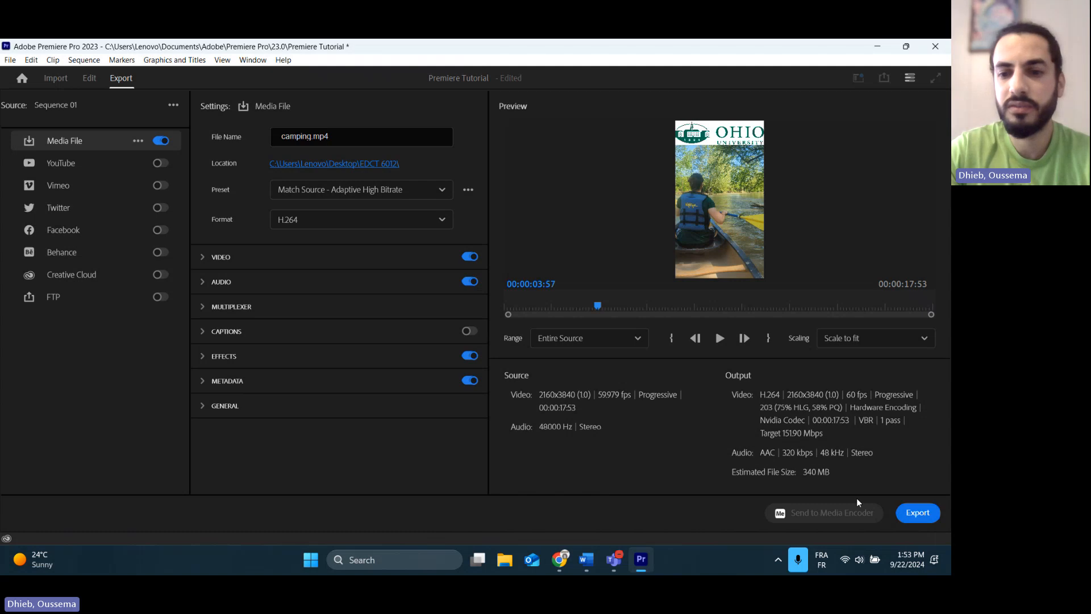
left_click(918, 514)
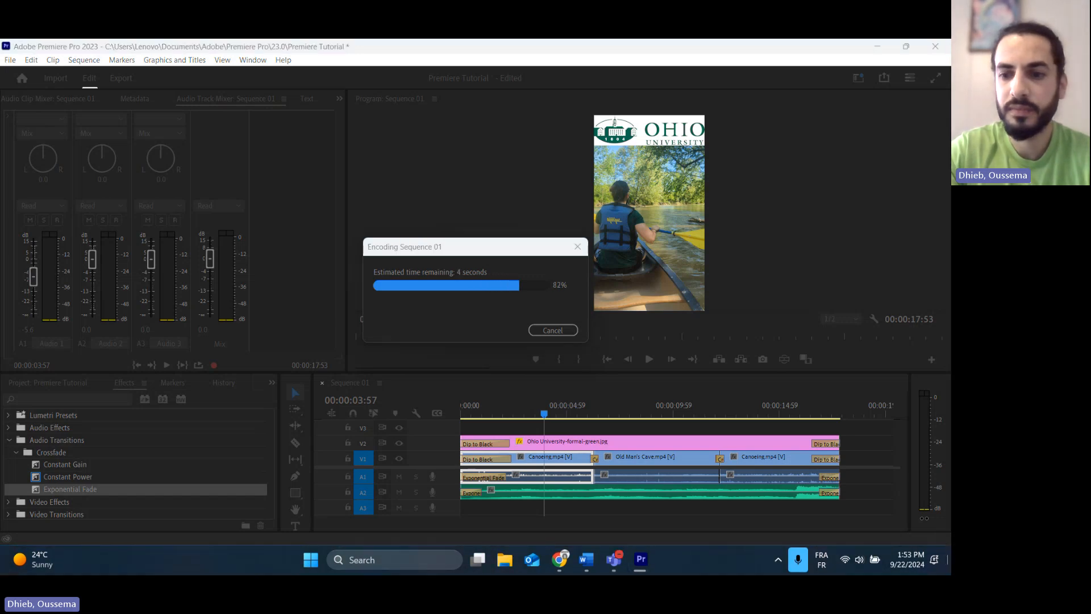
- Switch to File Explorer, show the EDCT 6012 folder from the Desktop, and open the exported camping video
key("super+d")
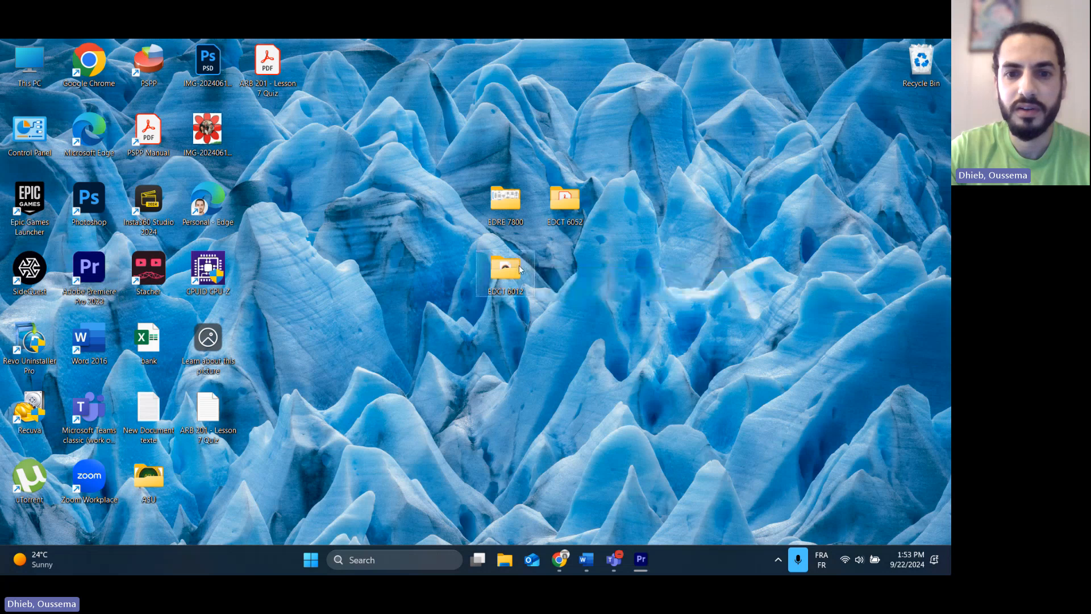
double_click(520, 270)
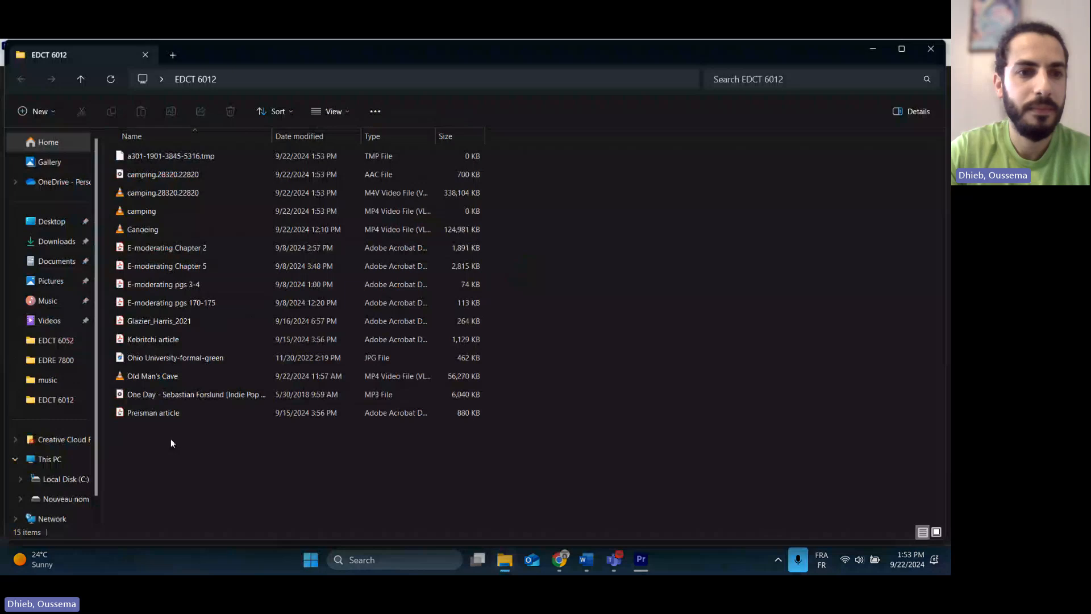
left_click(641, 560)
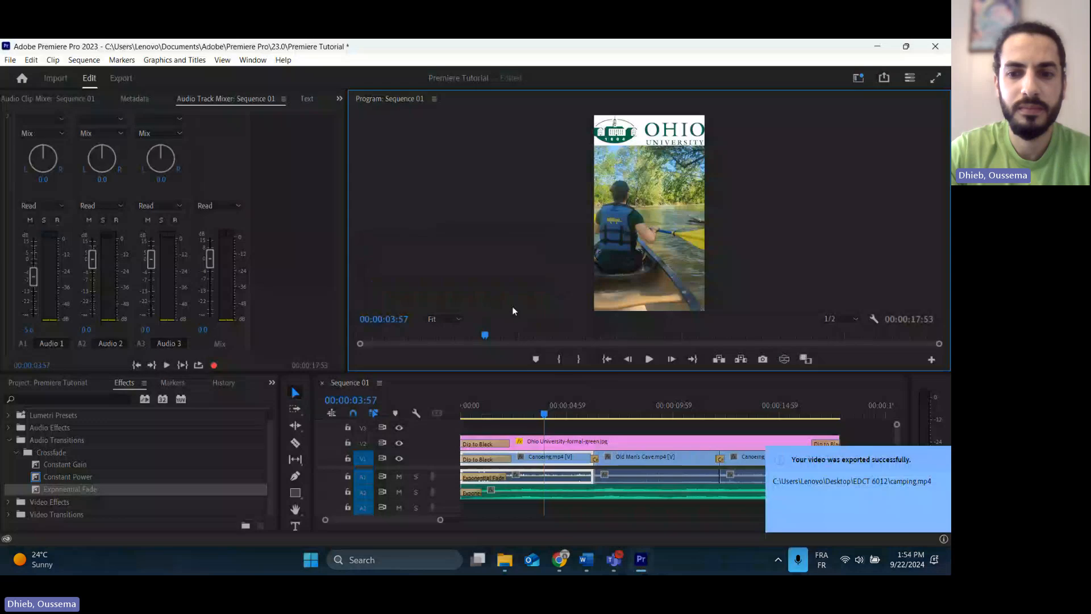
left_click(504, 561)
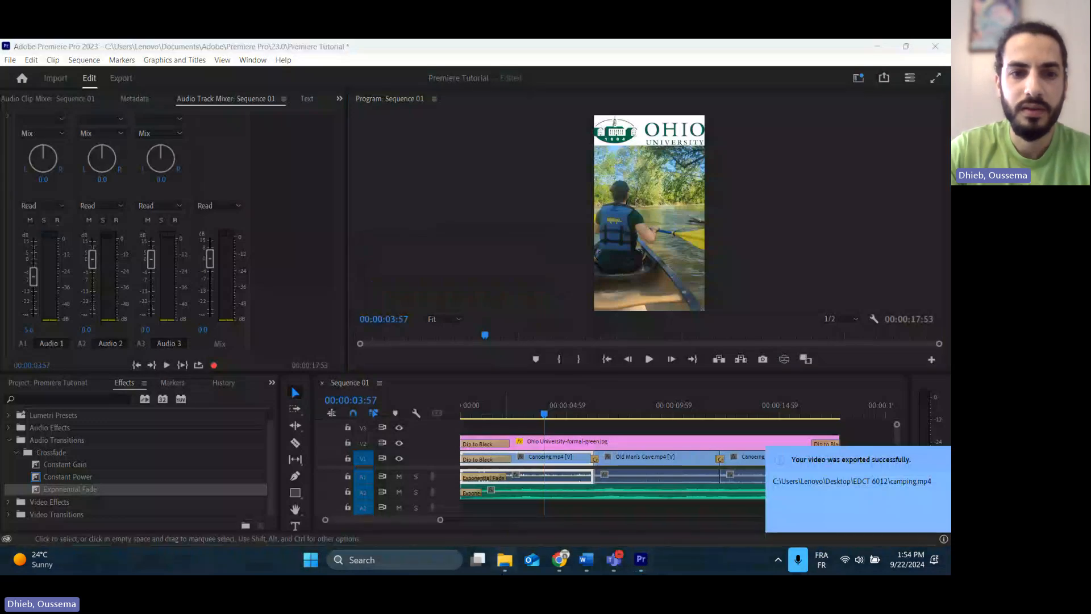
double_click(175, 163)
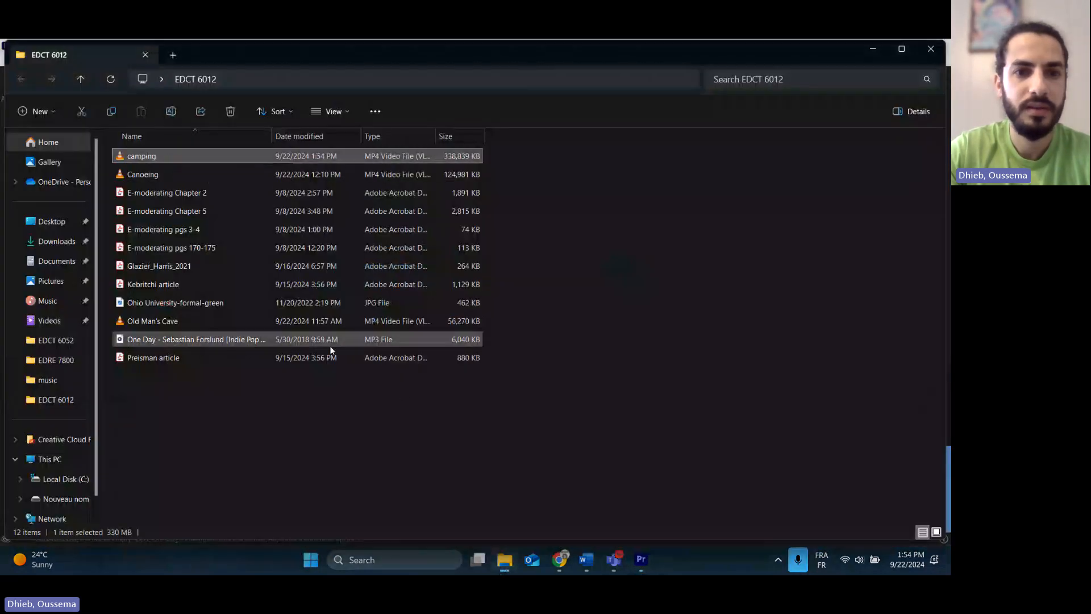